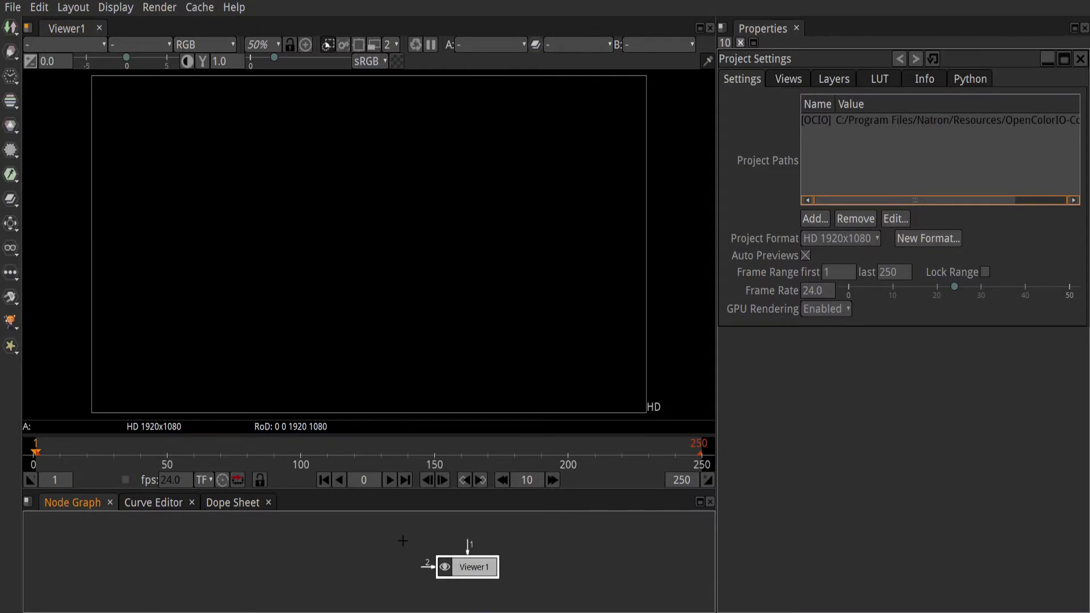
- Import the clips people.mp4 and people webcam.mp4 as two Read nodes
{"action": "key", "text": "r"}
{"action": "double_click", "coordinate": [487, 313]}
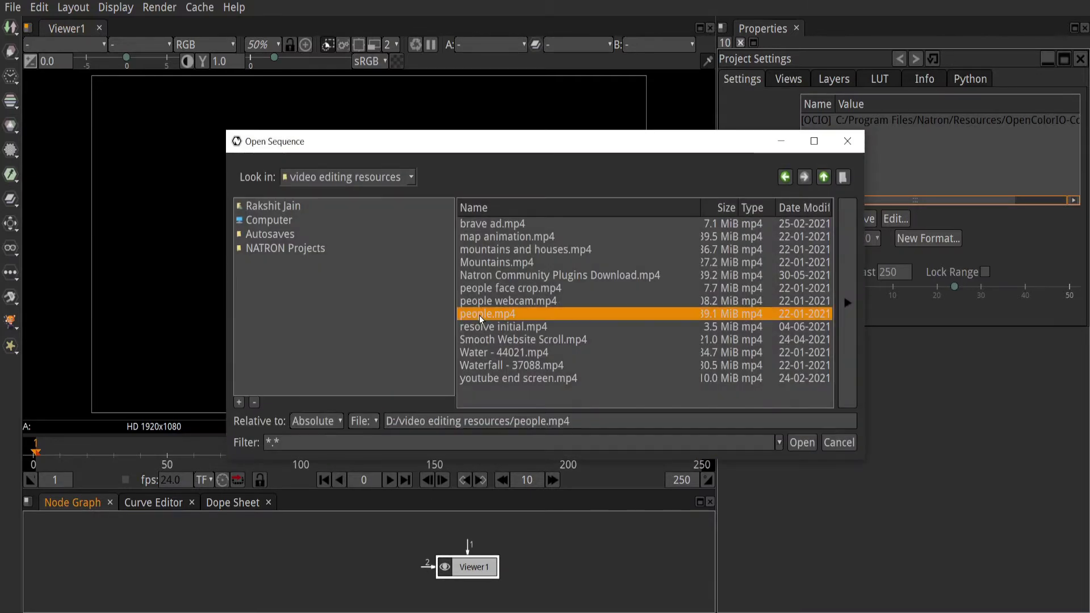
{"action": "key", "text": "r"}
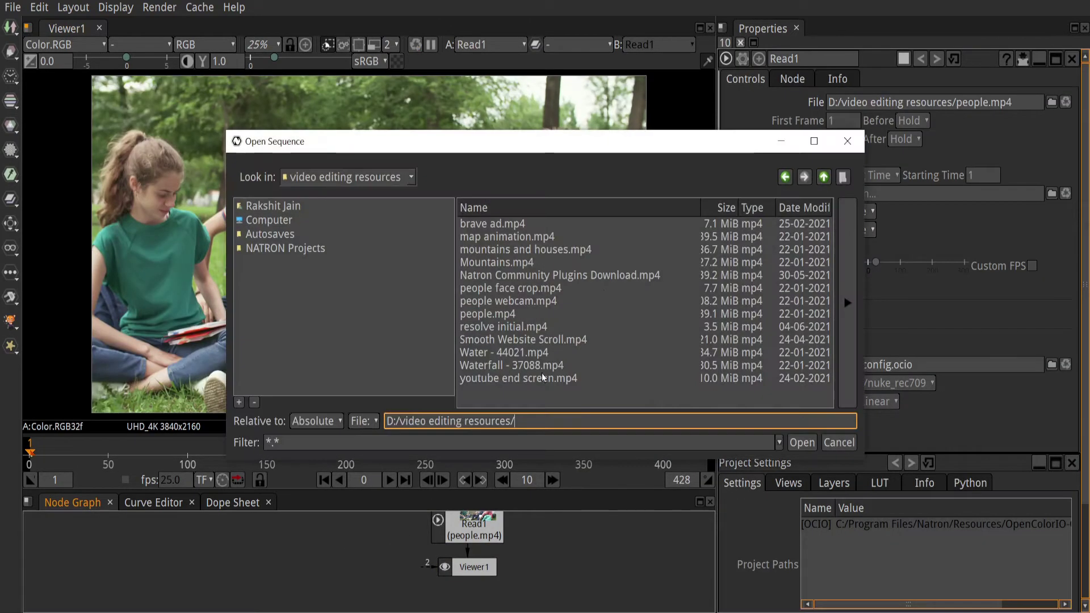
{"action": "double_click", "coordinate": [548, 301]}
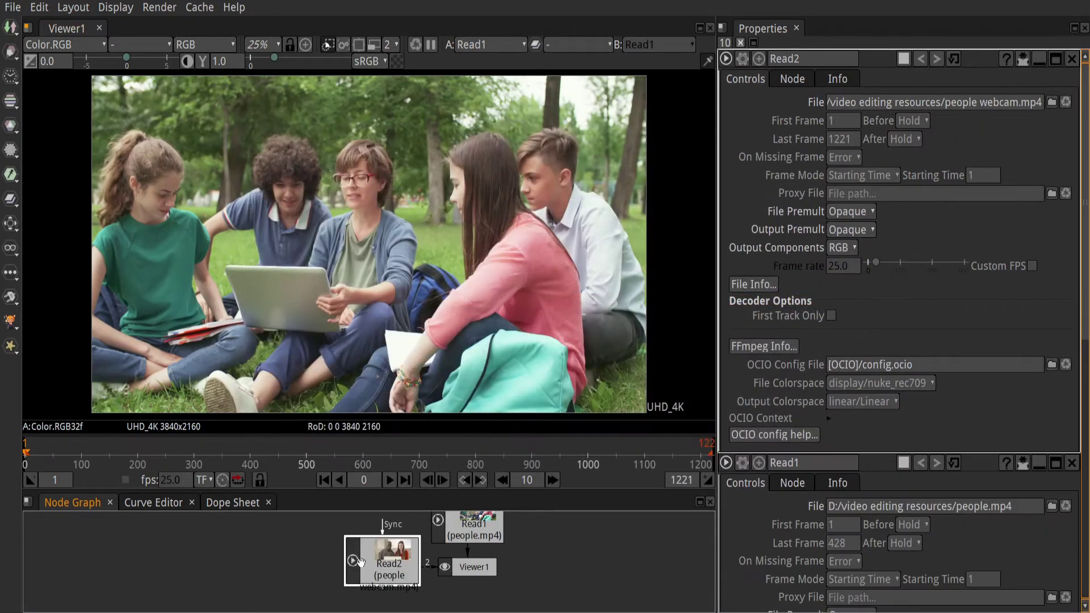
- Arrange the two Read nodes on opposite sides of the viewer node, with people.mp4 before it and people webcam.mp4 after it
{"action": "left_click_drag", "start_coordinate": [366, 559], "coordinate": [557, 564]}
{"action": "left_click_drag", "start_coordinate": [470, 525], "coordinate": [202, 566]}
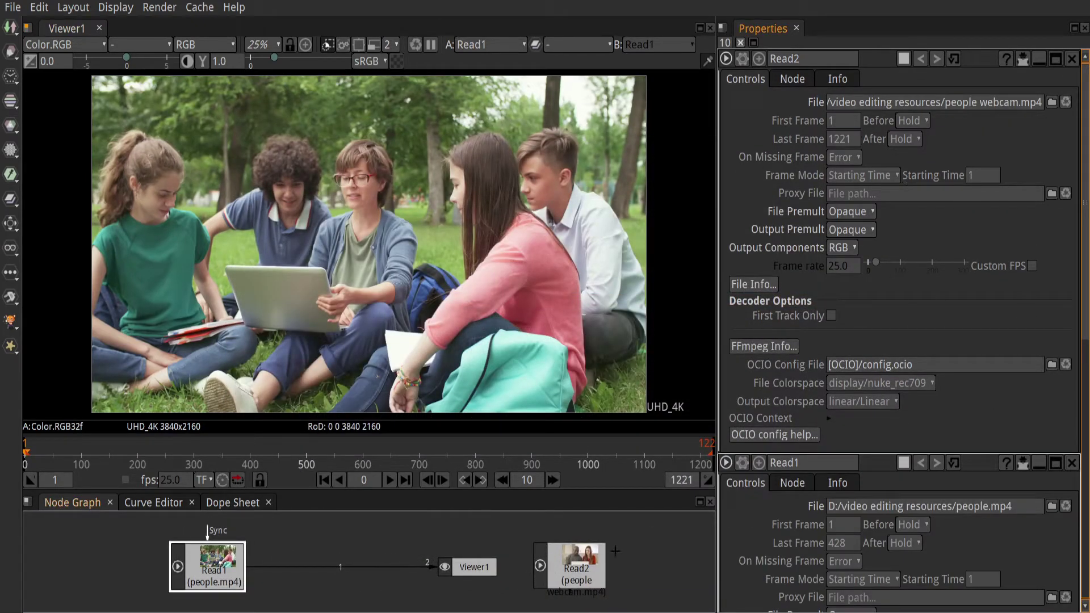
{"action": "left_click", "coordinate": [595, 567]}
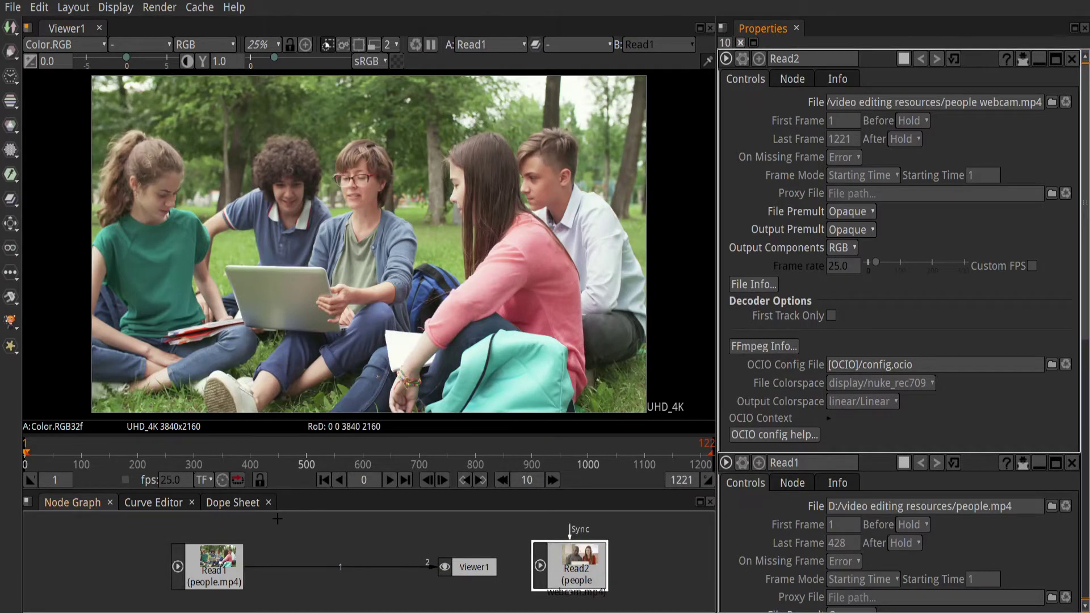
{"action": "left_click", "coordinate": [214, 580]}
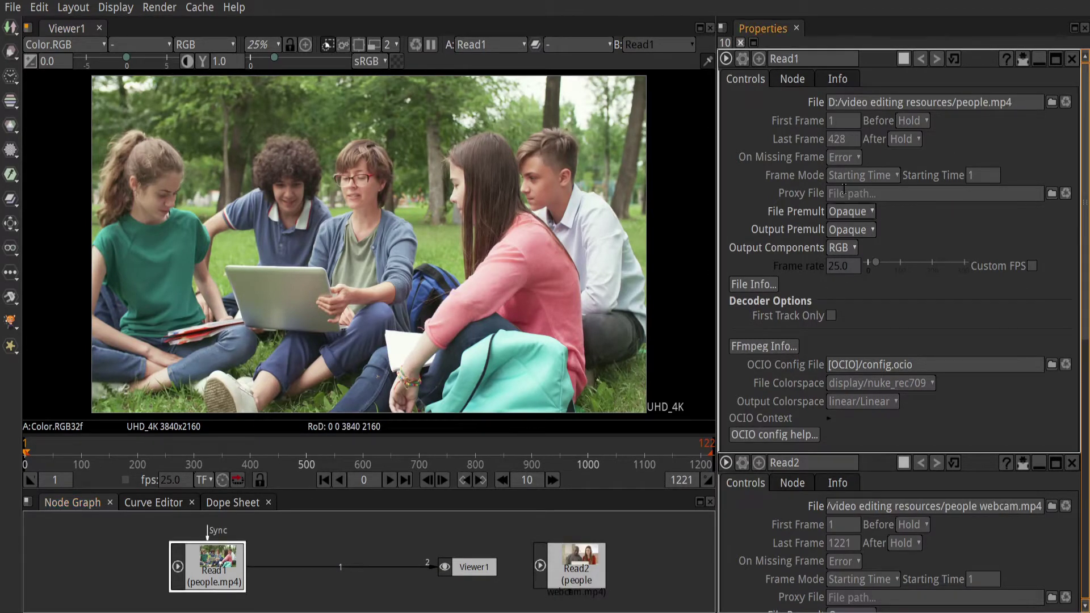
{"action": "left_click", "coordinate": [116, 8]}
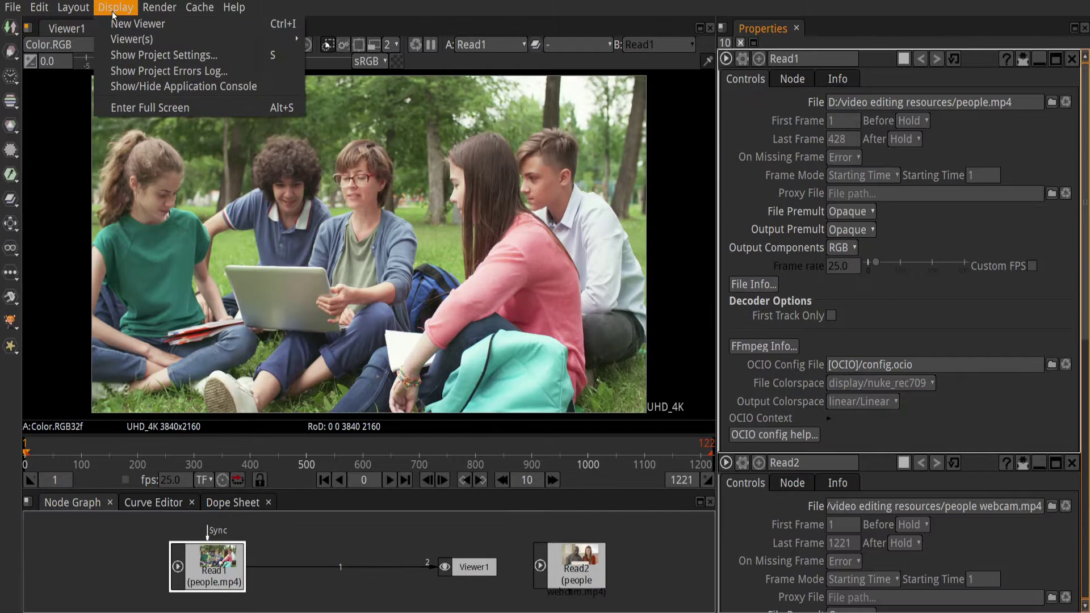
{"action": "left_click", "coordinate": [163, 70]}
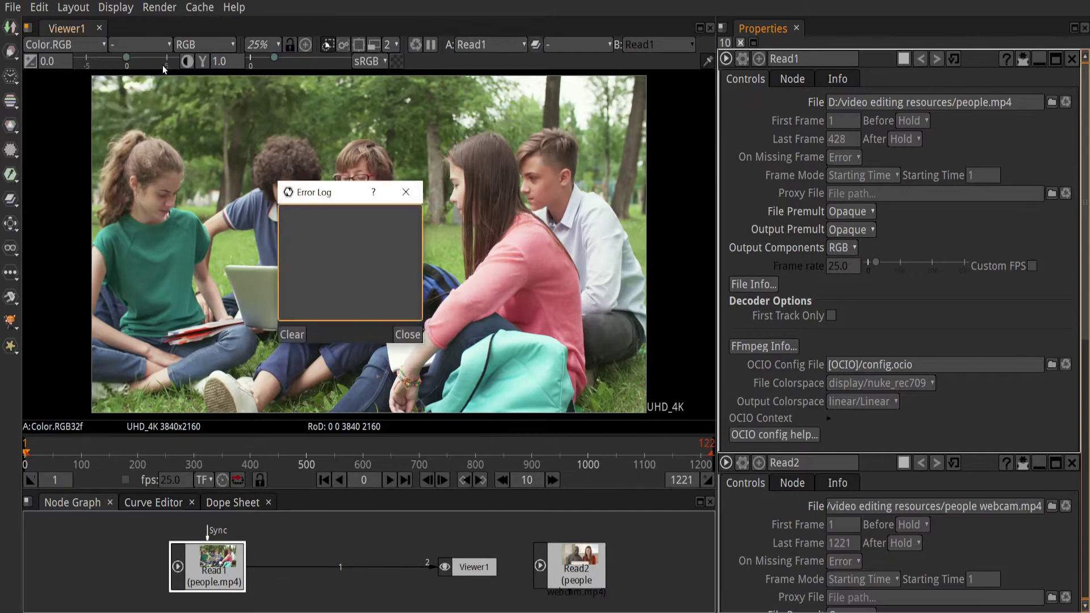
{"action": "left_click", "coordinate": [419, 200]}
{"action": "left_click", "coordinate": [116, 7]}
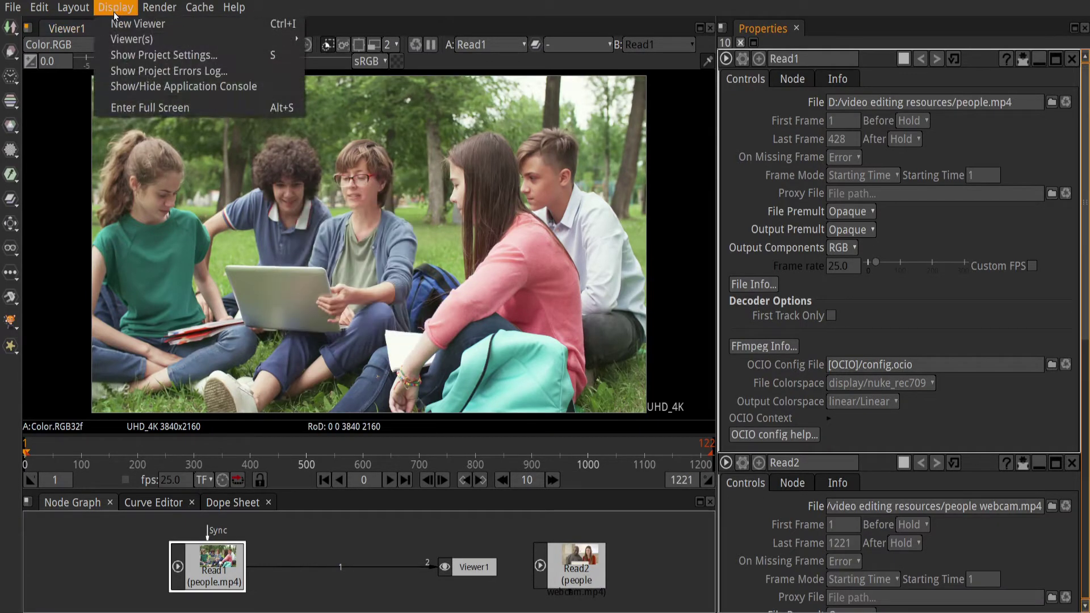
{"action": "left_click", "coordinate": [144, 69]}
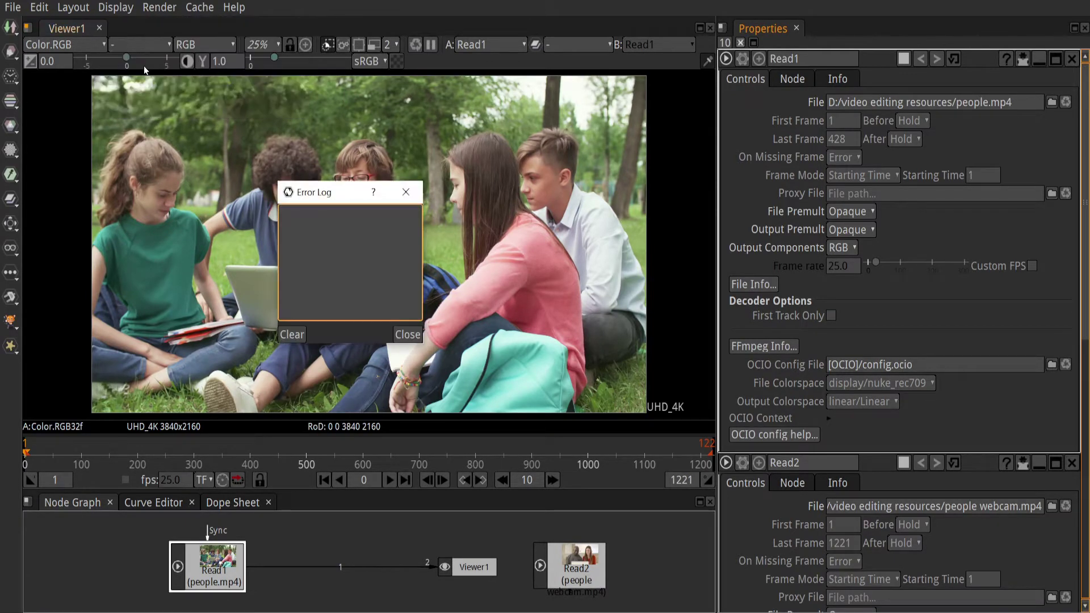
{"action": "left_click", "coordinate": [407, 192]}
- Set the project's frame rate to 25 and the last frame of its range to 125
{"action": "left_click", "coordinate": [117, 7]}
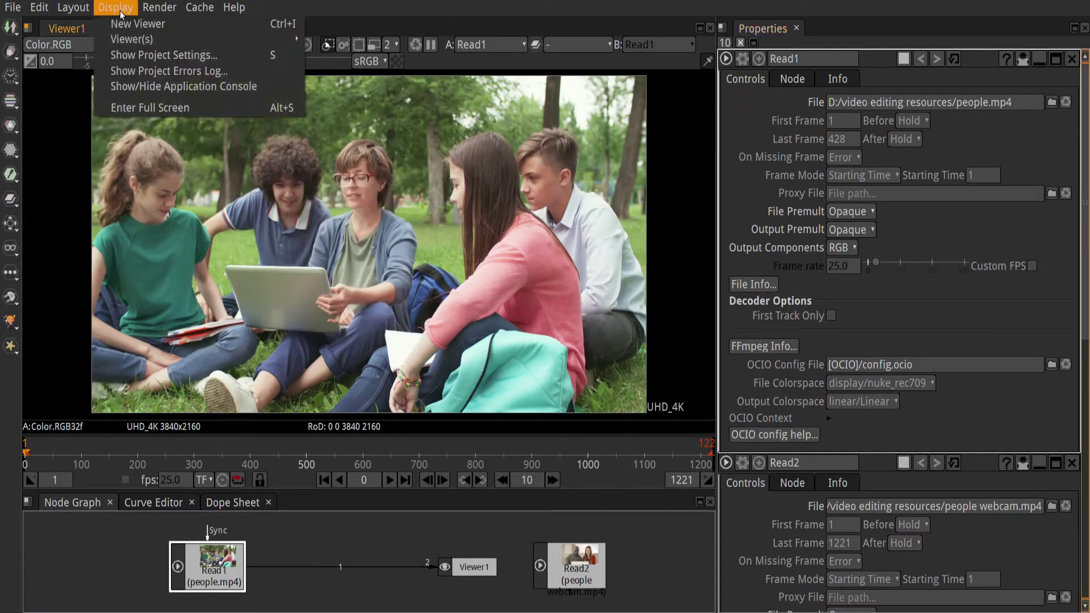
{"action": "left_click", "coordinate": [146, 55]}
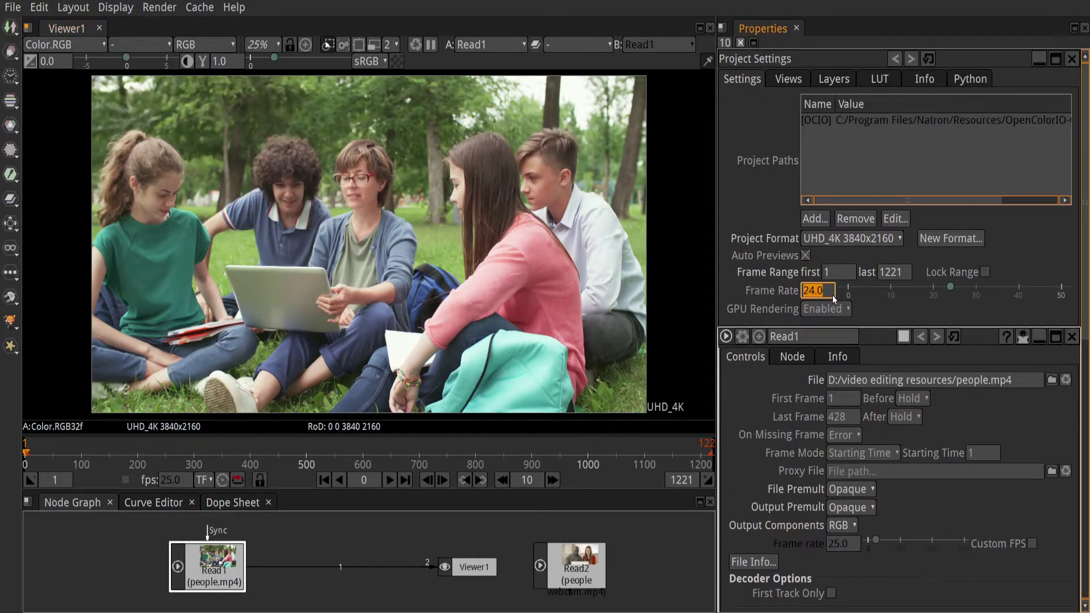
{"action": "type", "text": "25"}
{"action": "left_click", "coordinate": [908, 273]}
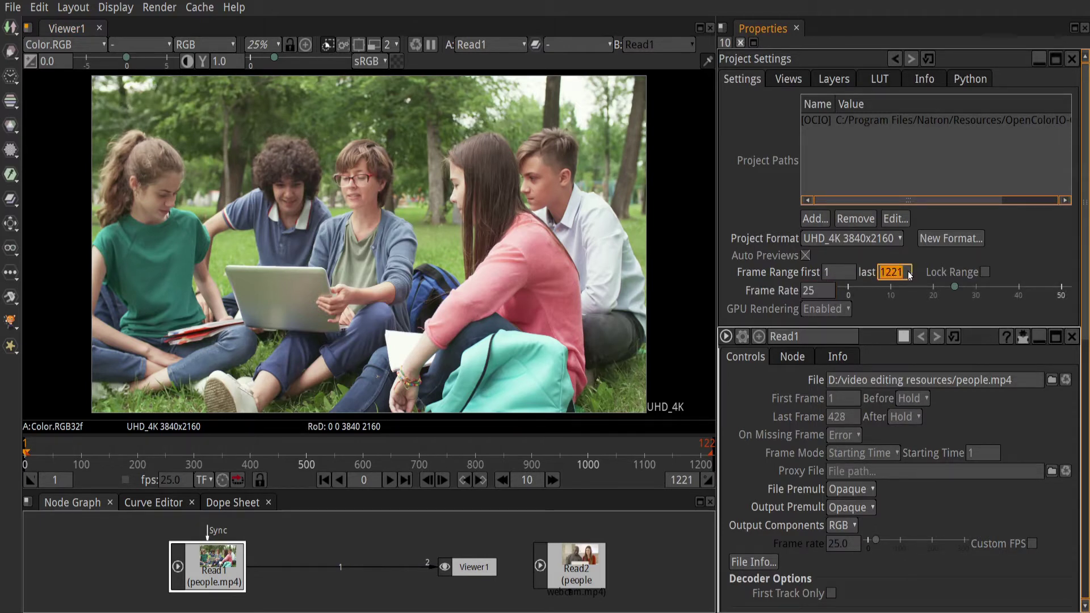
{"action": "type", "text": "1"}
{"action": "key", "text": "BackSpace"}
{"action": "key", "text": "Return"}
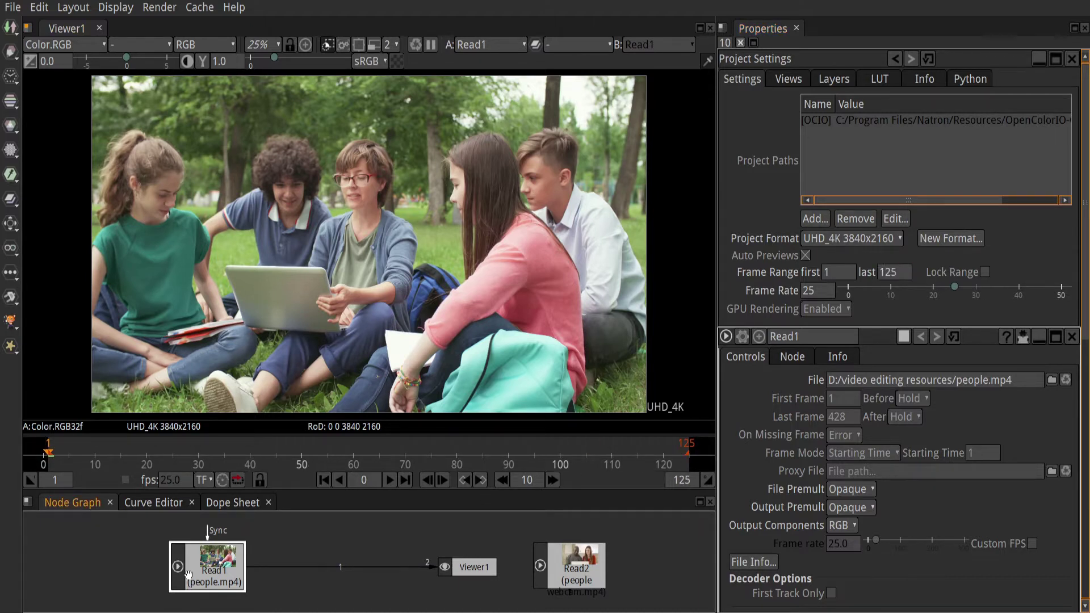
- Add a Reformat node after the people.mp4 Read node and place it between that node and the viewer
{"action": "left_click_drag", "start_coordinate": [188, 573], "coordinate": [167, 558]}
{"action": "key", "text": "Tab"}
{"action": "type", "text": "refo"}
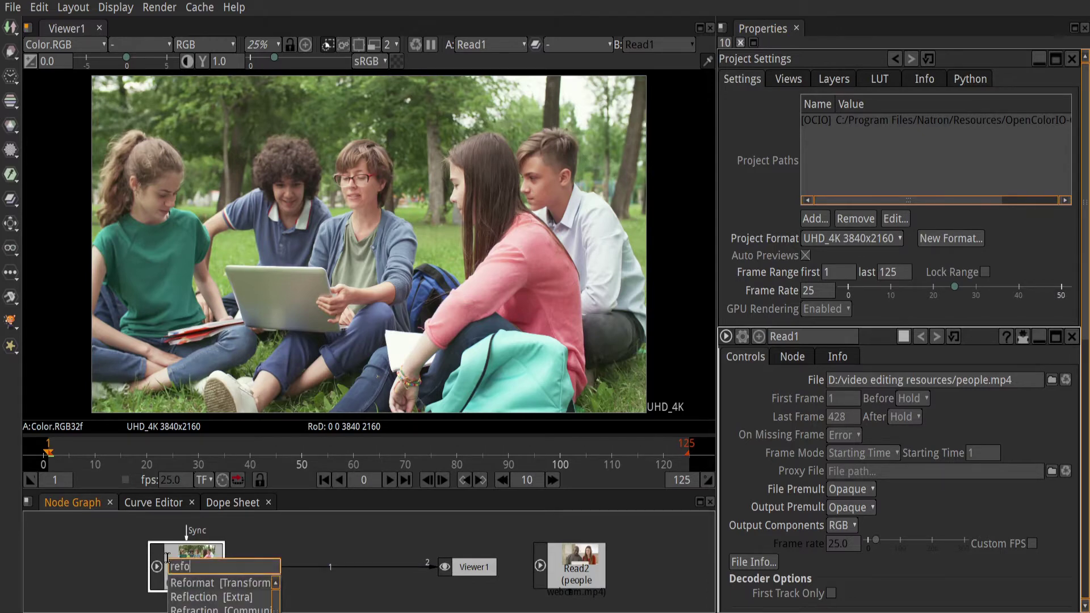
{"action": "key", "text": "Return"}
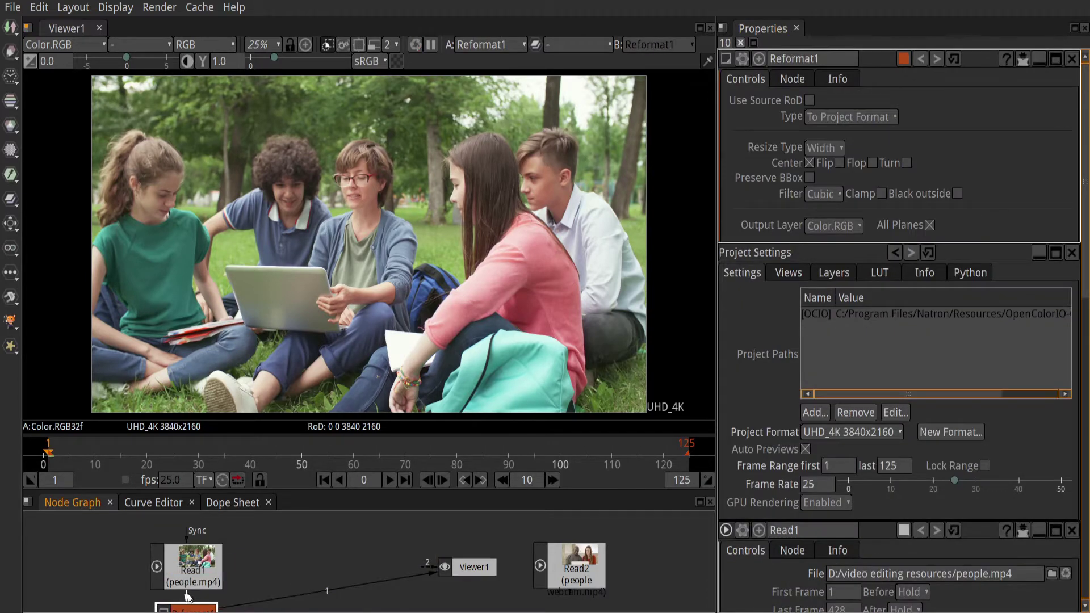
{"action": "left_click_drag", "start_coordinate": [197, 609], "coordinate": [348, 541]}
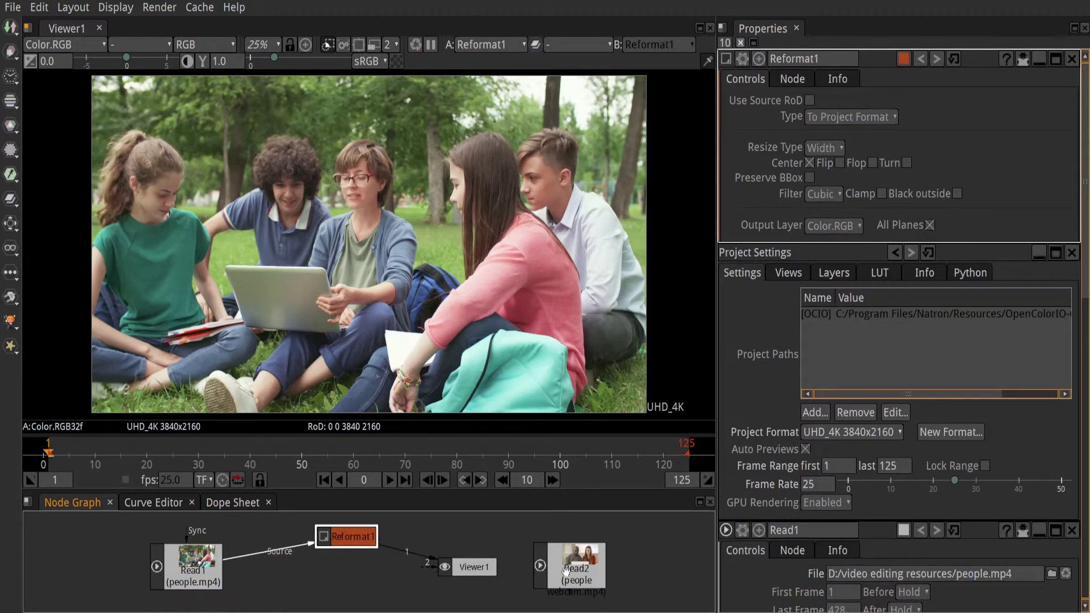
- Add a Reformat node to the people webcam.mp4 Read node
{"action": "left_click_drag", "start_coordinate": [566, 571], "coordinate": [566, 552]}
{"action": "key", "text": "Tab"}
{"action": "type", "text": "reformat"}
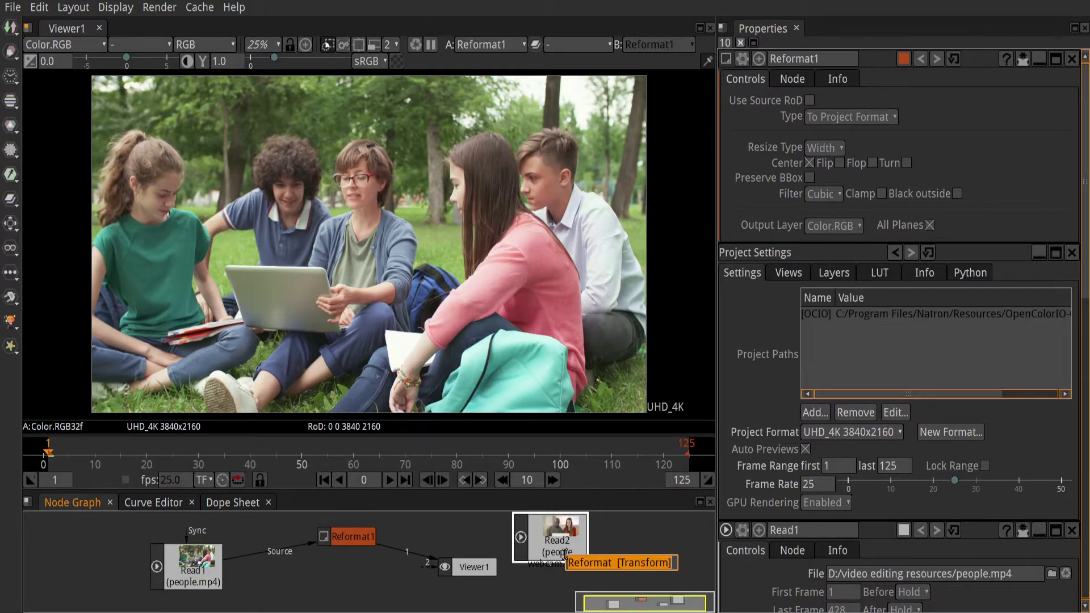
{"action": "key", "text": "Return"}
{"action": "mouse_move", "coordinate": [654, 594]}
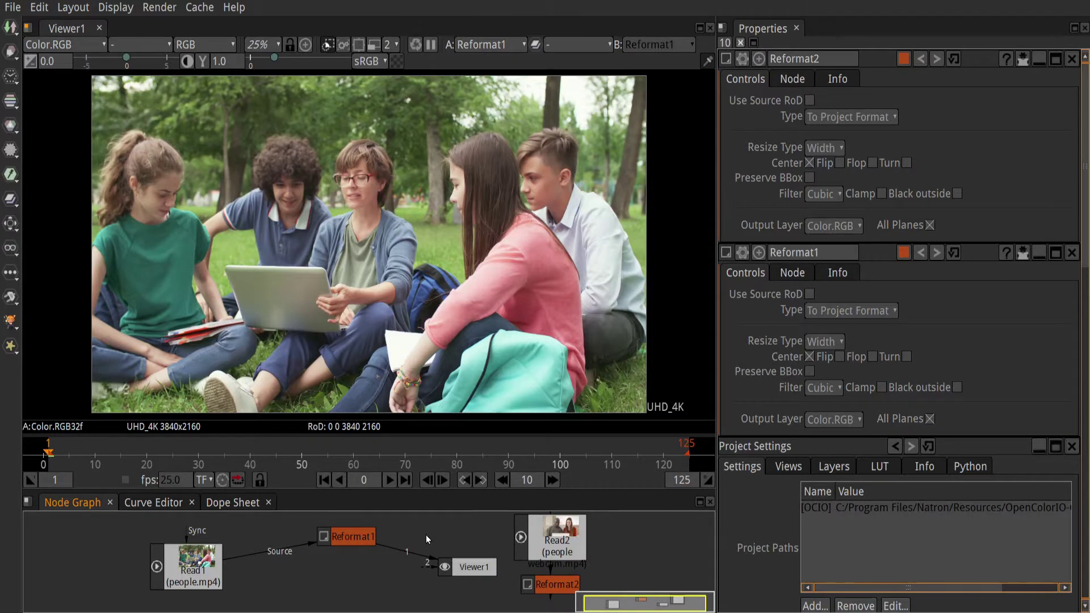
- Change the project format to HD 1920x1080
{"action": "key", "text": "s"}
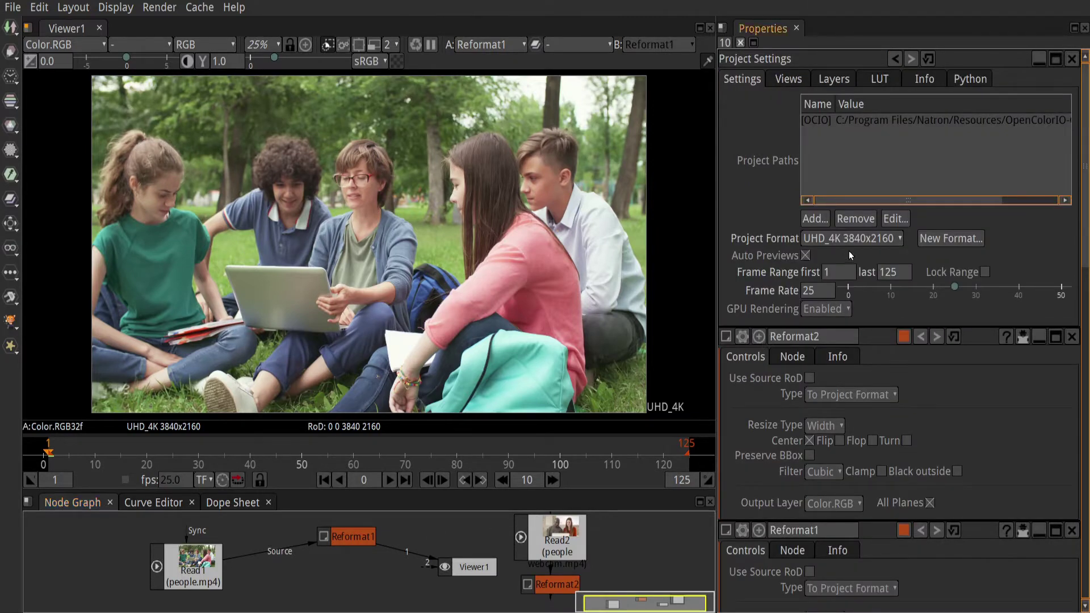
{"action": "left_click", "coordinate": [833, 237]}
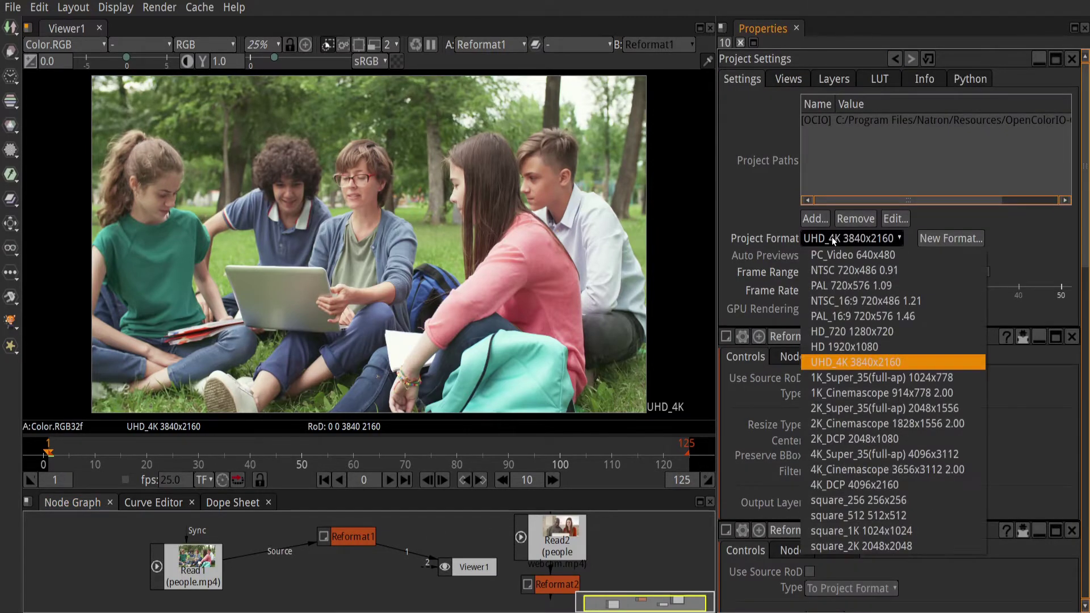
{"action": "left_click", "coordinate": [857, 352]}
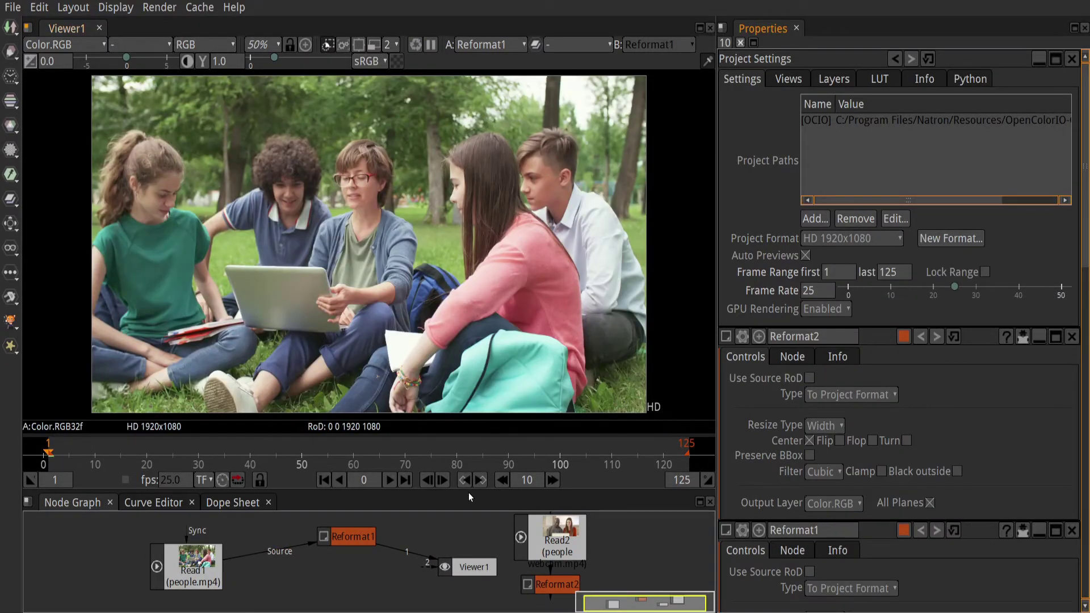
- Move the people.mp4 Read and Reformat nodes farther from the viewer and add a Shadertoy node in the freed space
{"action": "left_click_drag", "start_coordinate": [217, 545], "coordinate": [128, 546]}
{"action": "left_click_drag", "start_coordinate": [344, 536], "coordinate": [182, 588]}
{"action": "left_click", "coordinate": [286, 516]}
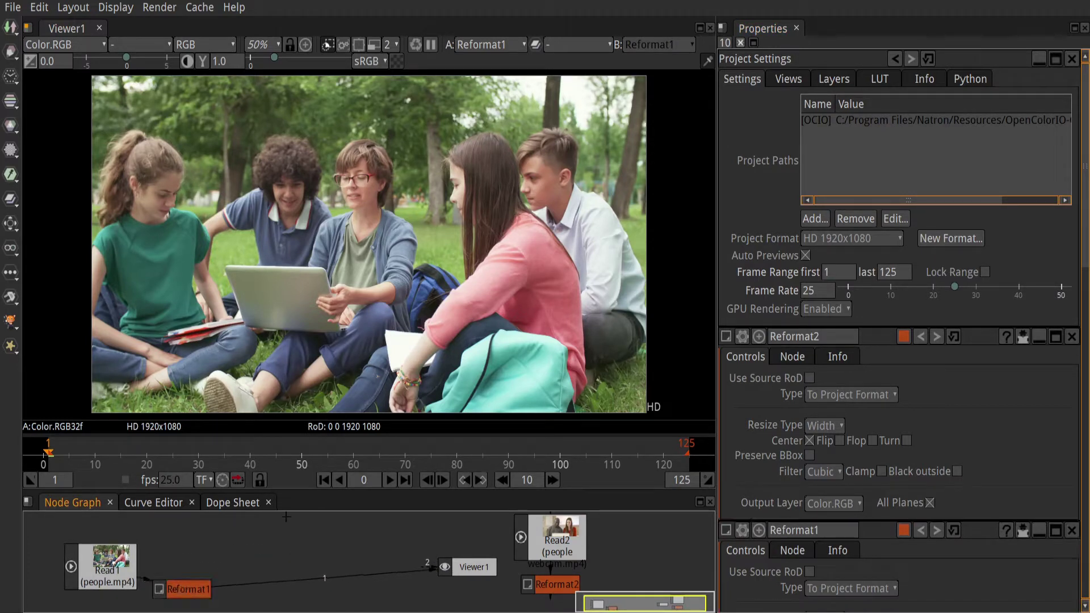
{"action": "key", "text": "Tab"}
{"action": "type", "text": "sha"}
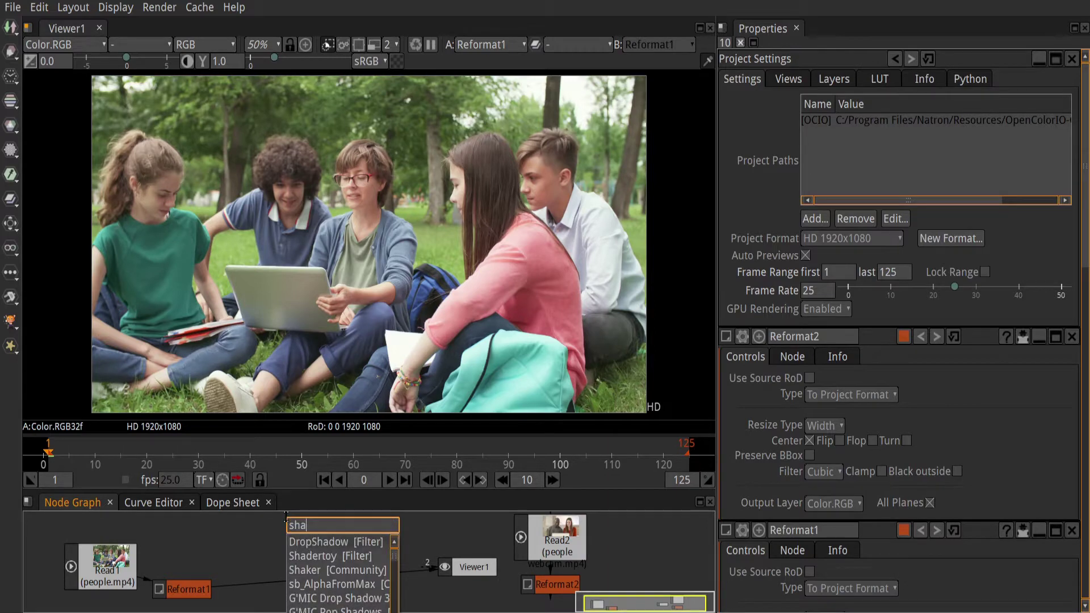
{"action": "key", "text": "Return"}
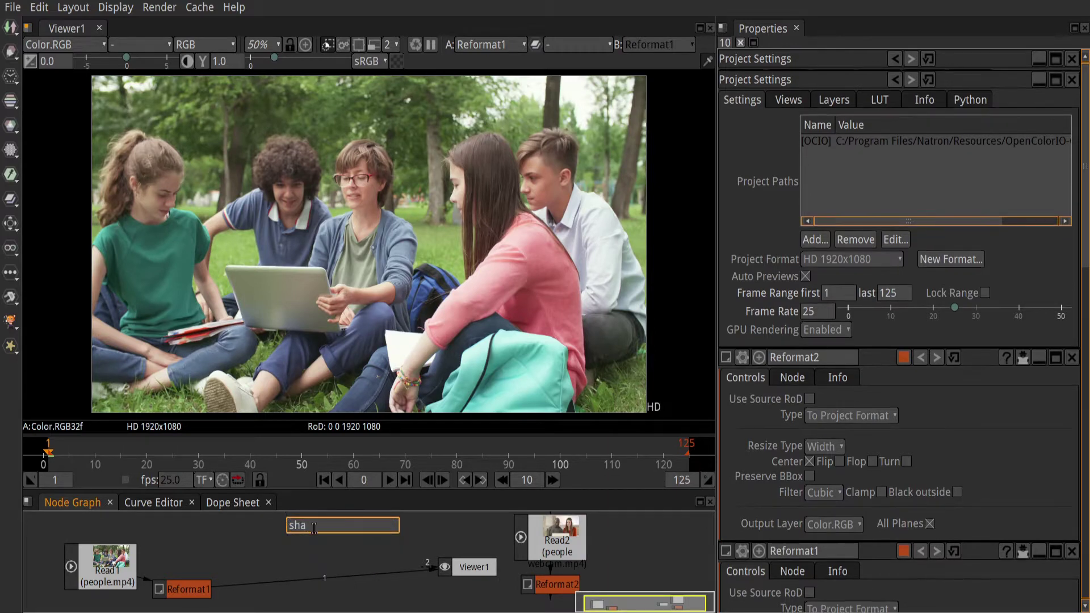
{"action": "left_click_drag", "start_coordinate": [333, 536], "coordinate": [308, 555]}
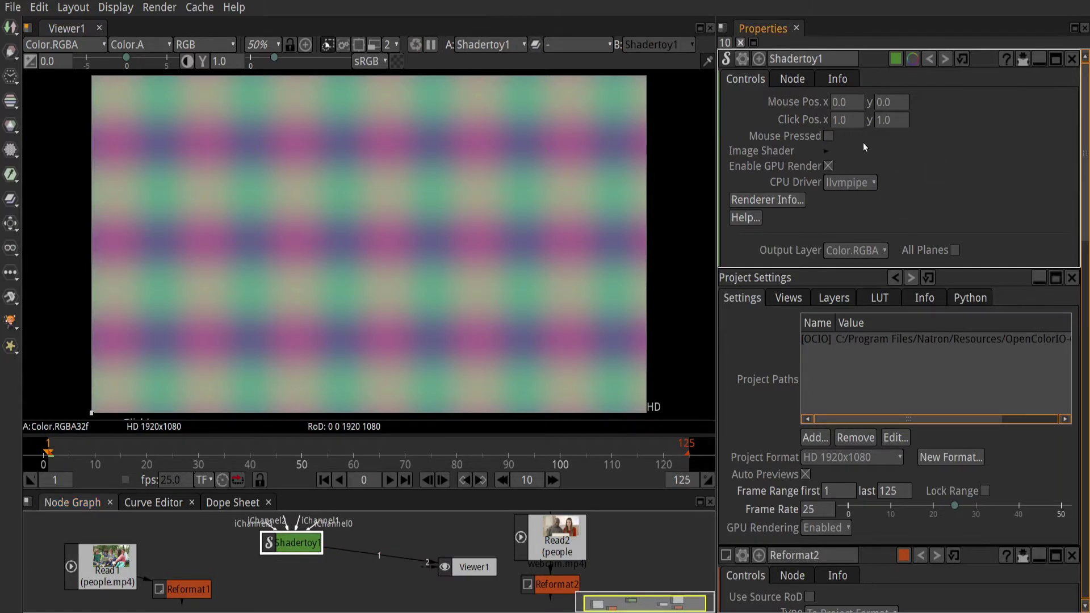
- Expand the Shadertoy node's Image Shader settings and delete all of its default source code
{"action": "left_click", "coordinate": [827, 152]}
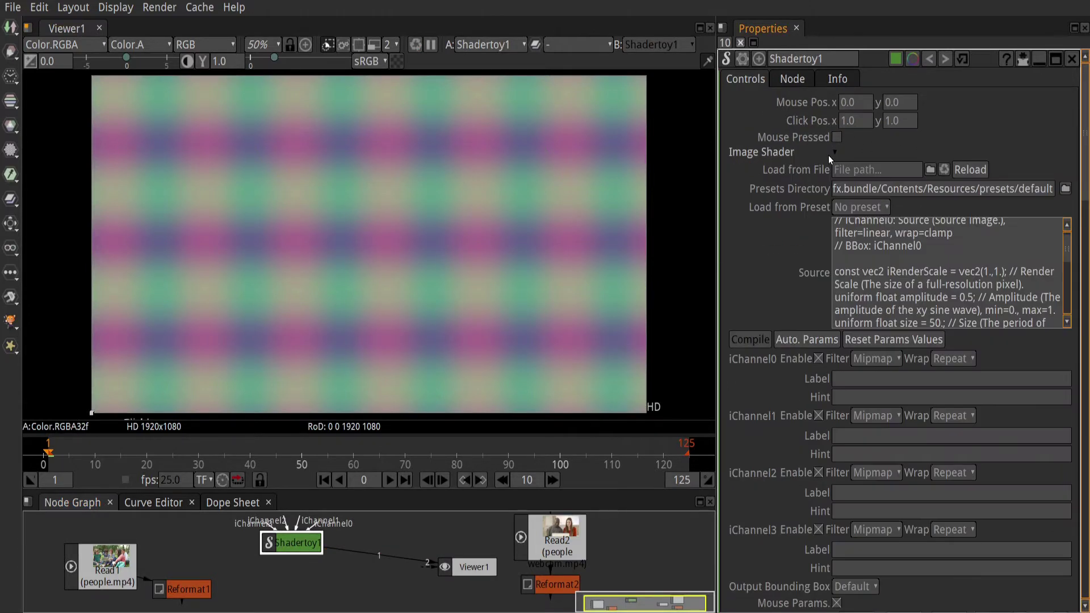
{"action": "left_click", "coordinate": [907, 248]}
{"action": "key", "text": "ctrl+a"}
{"action": "key", "text": "BackSpace"}
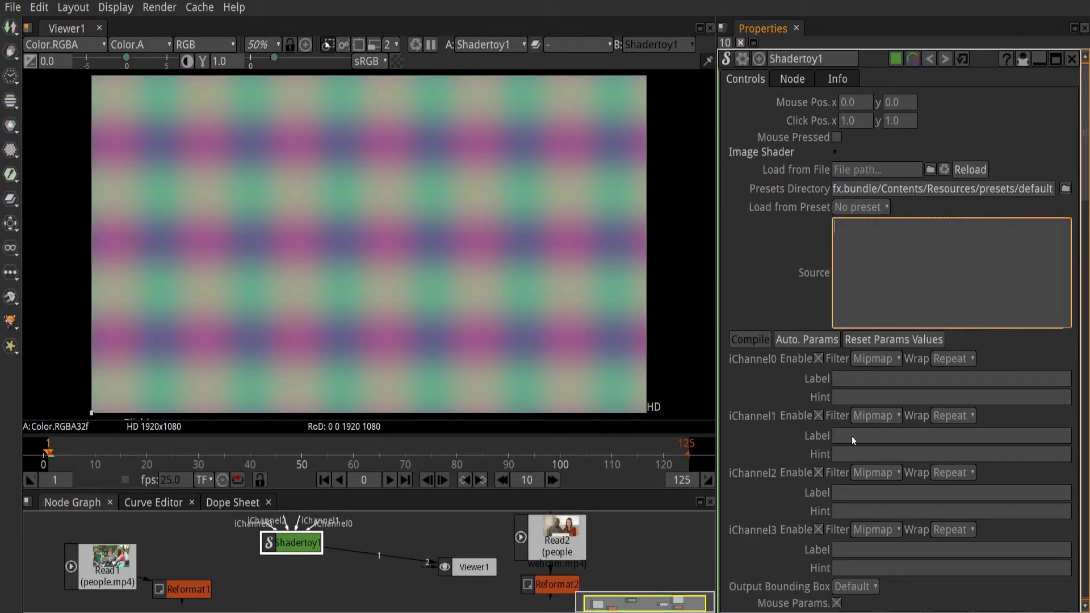
- Disable the iChannel2 and iChannel3 inputs of the Shadertoy node, dismissing the error log
{"action": "left_click", "coordinate": [820, 479]}
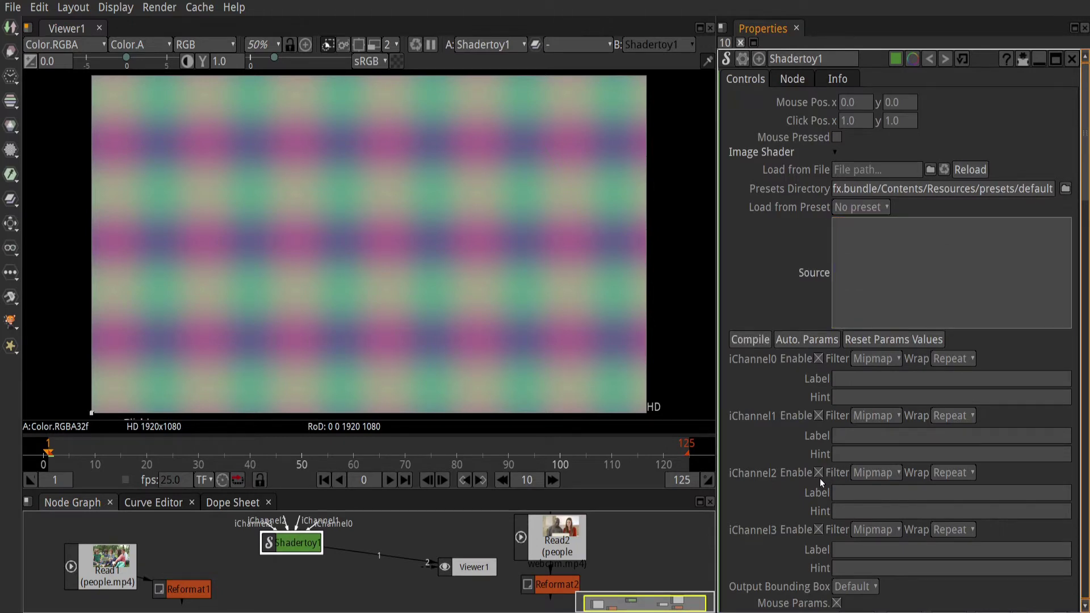
{"action": "left_click", "coordinate": [820, 479]}
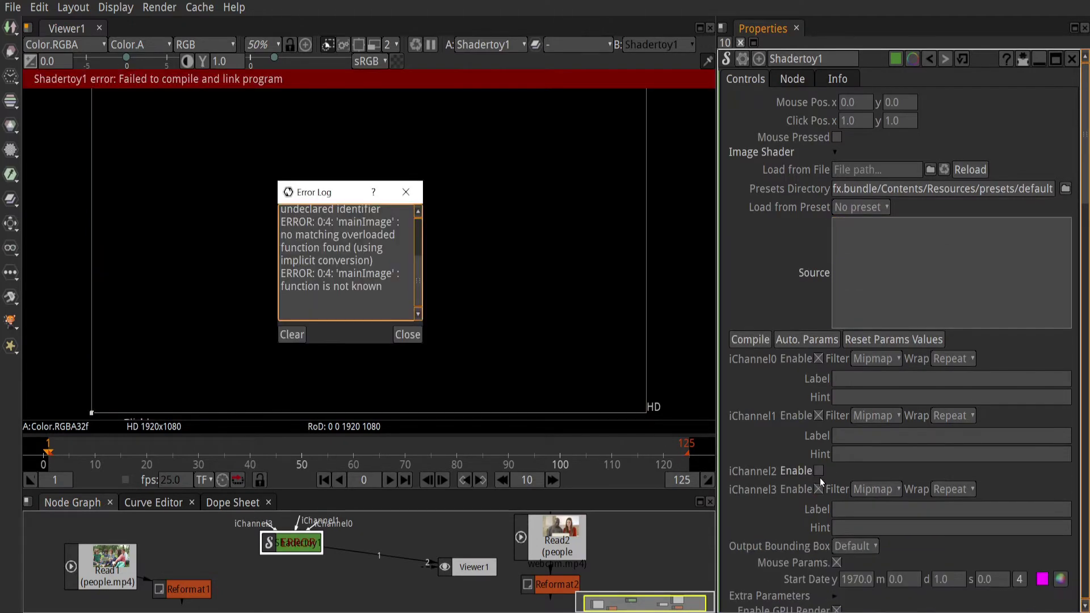
{"action": "left_click", "coordinate": [412, 335]}
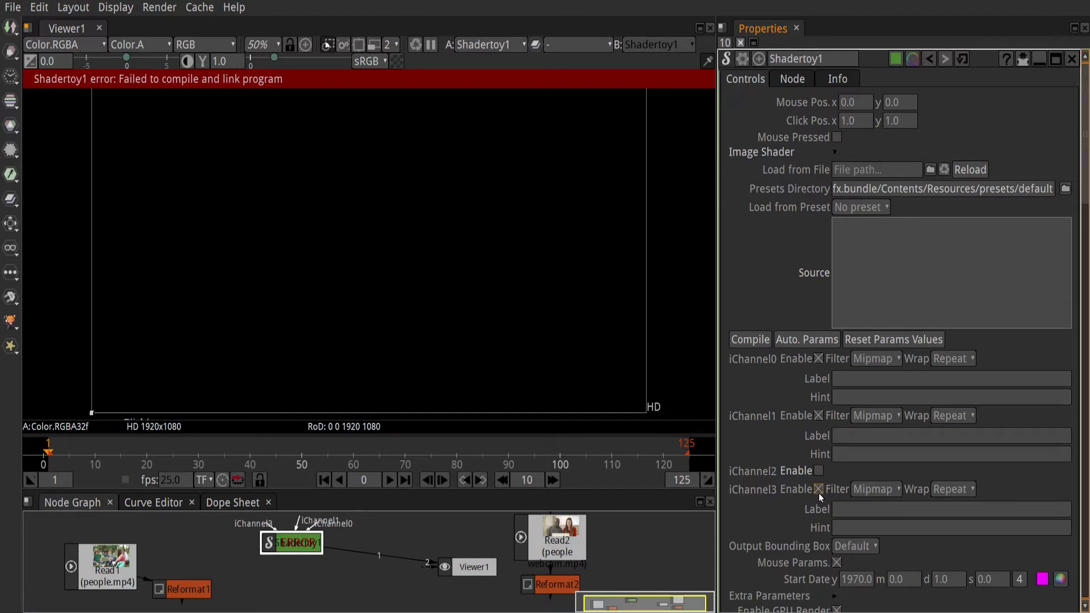
{"action": "left_click", "coordinate": [818, 491]}
- Switch to the browser and examine the web address of the Page Curl Effect shader on Shadertoy
{"action": "left_click", "coordinate": [903, 272]}
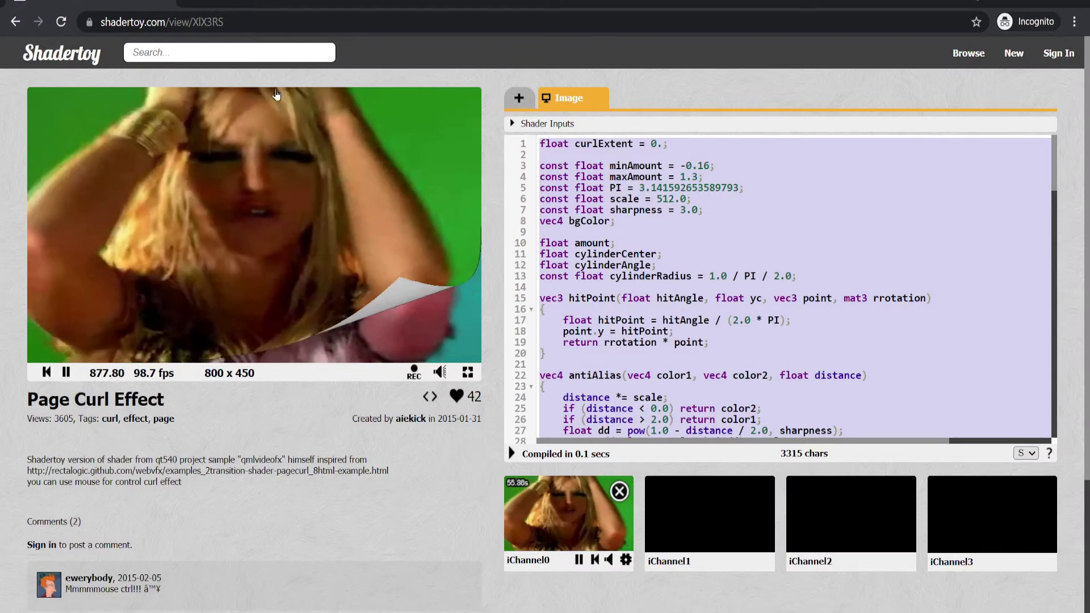
{"action": "double_click", "coordinate": [358, 21]}
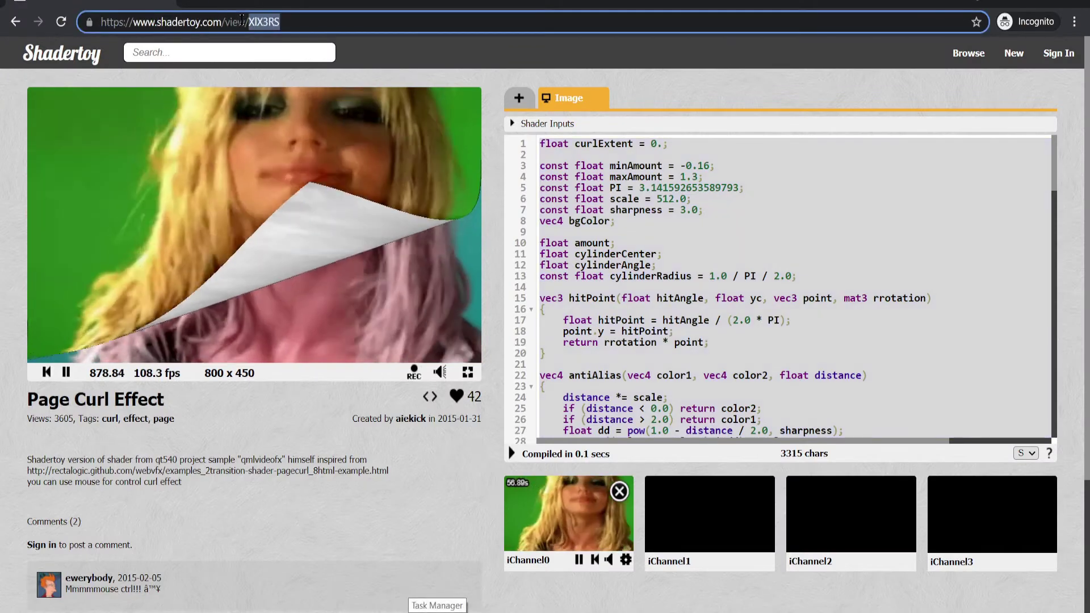
{"action": "left_click", "coordinate": [358, 21]}
{"action": "triple_click", "coordinate": [312, 21]}
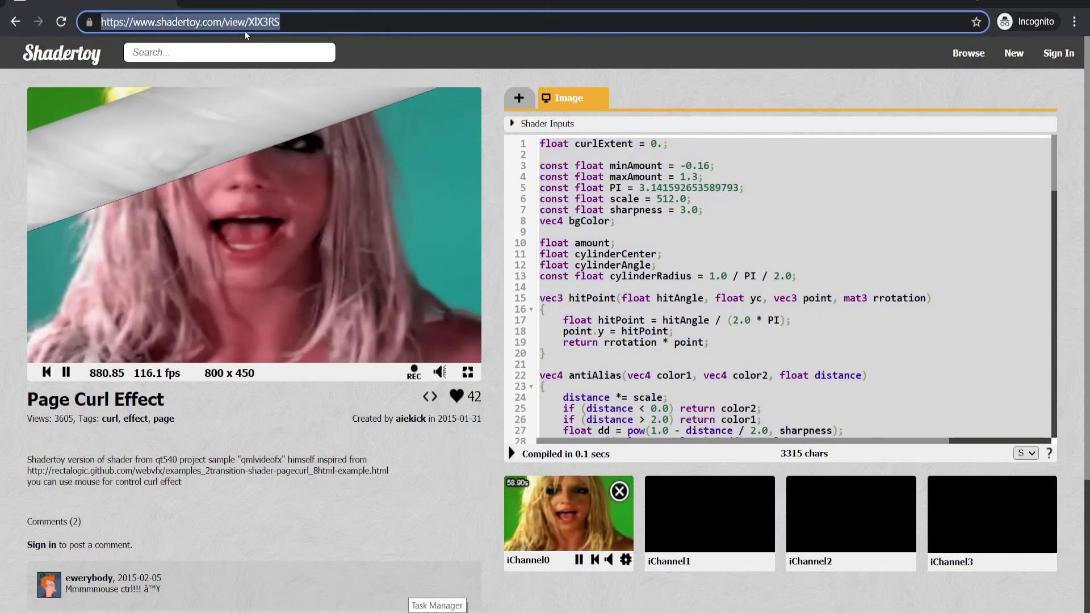
{"action": "left_click", "coordinate": [311, 22]}
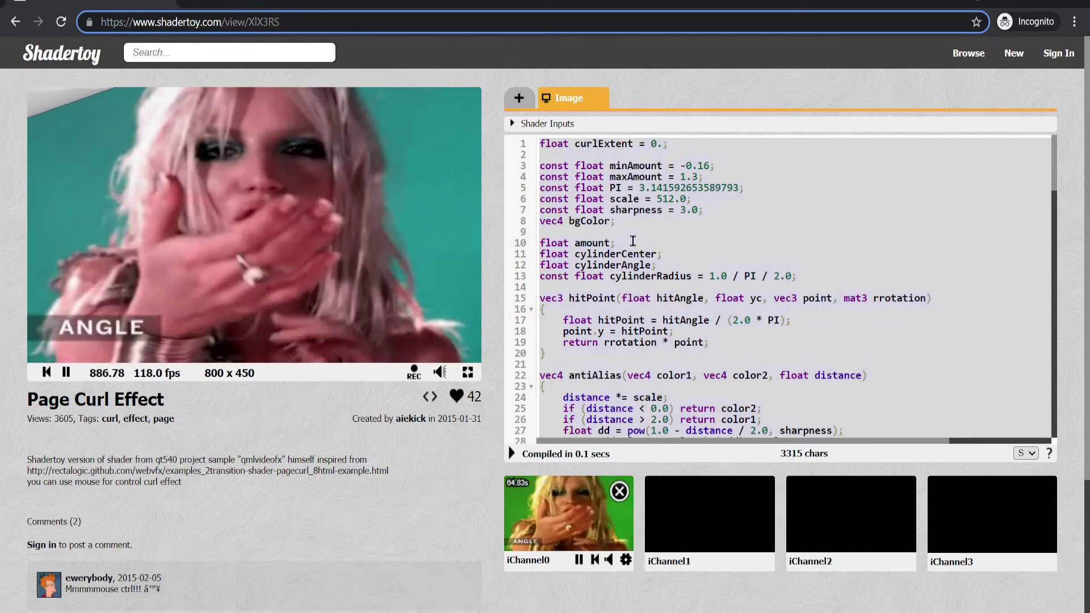
- Copy the entire Page Curl Effect shader code from the browser, paste it into the Shadertoy node's Source in Natron and compile it
{"action": "left_click", "coordinate": [633, 242]}
{"action": "key", "text": "ctrl+a"}
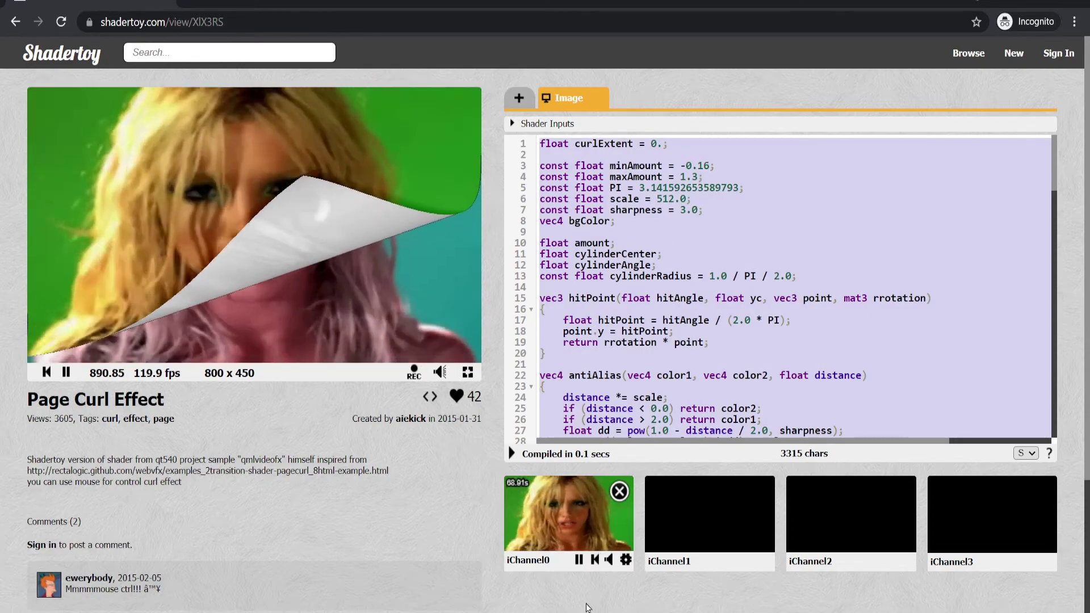
{"action": "key", "text": "alt+Tab"}
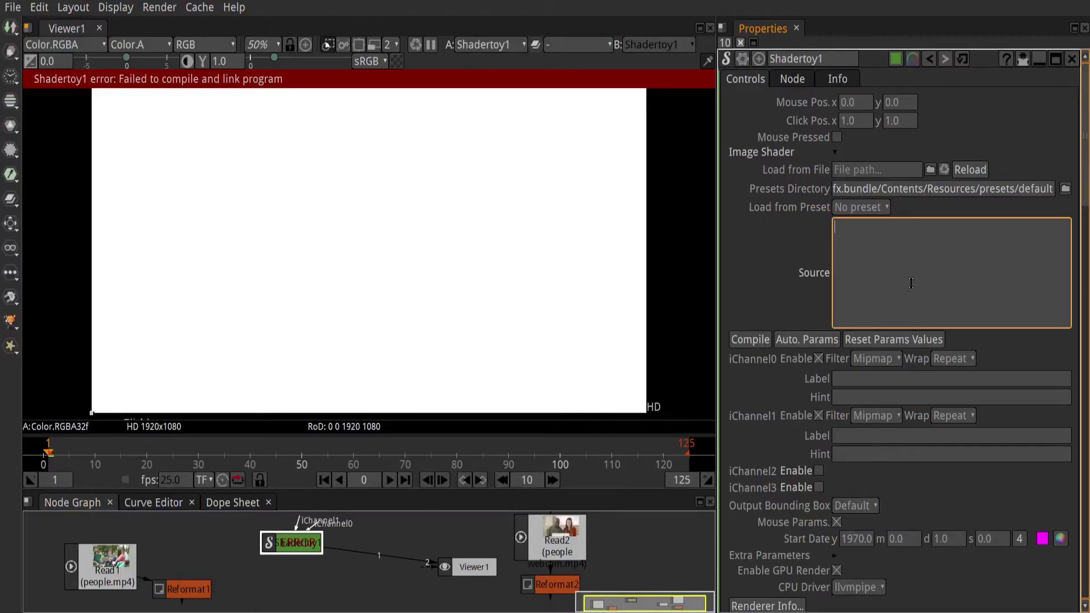
{"action": "key", "text": "ctrl+v"}
{"action": "left_click", "coordinate": [735, 344]}
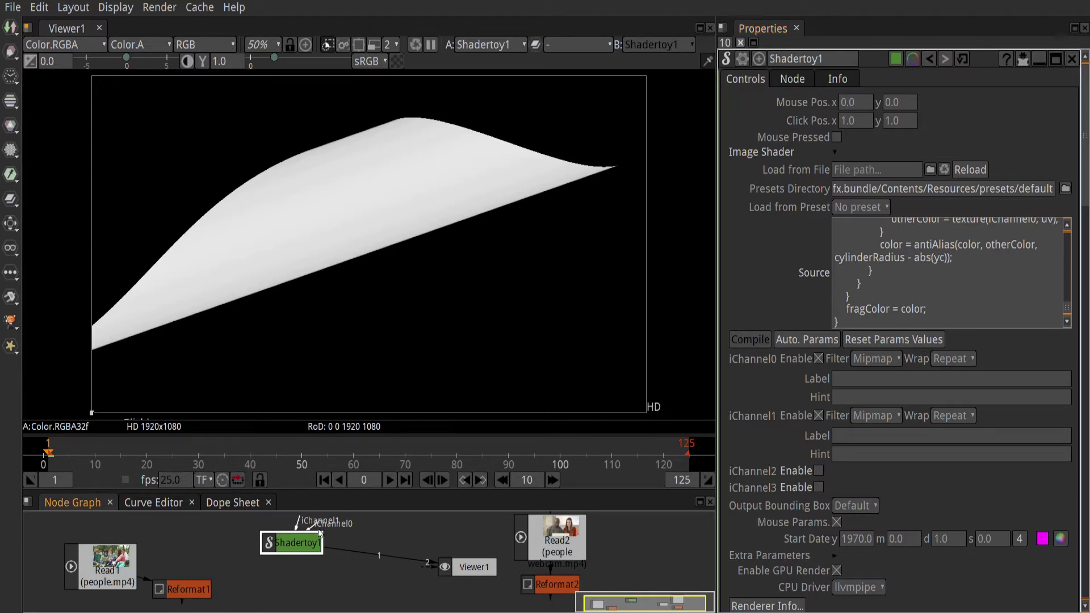
- Connect Shadertoy1's iChannel0 input to Reformat1 and place the people webcam.mp4 Read and Reformat2 nodes above the people.mp4 branch, with Shadertoy1 beyond them
{"action": "left_click_drag", "start_coordinate": [319, 532], "coordinate": [188, 589]}
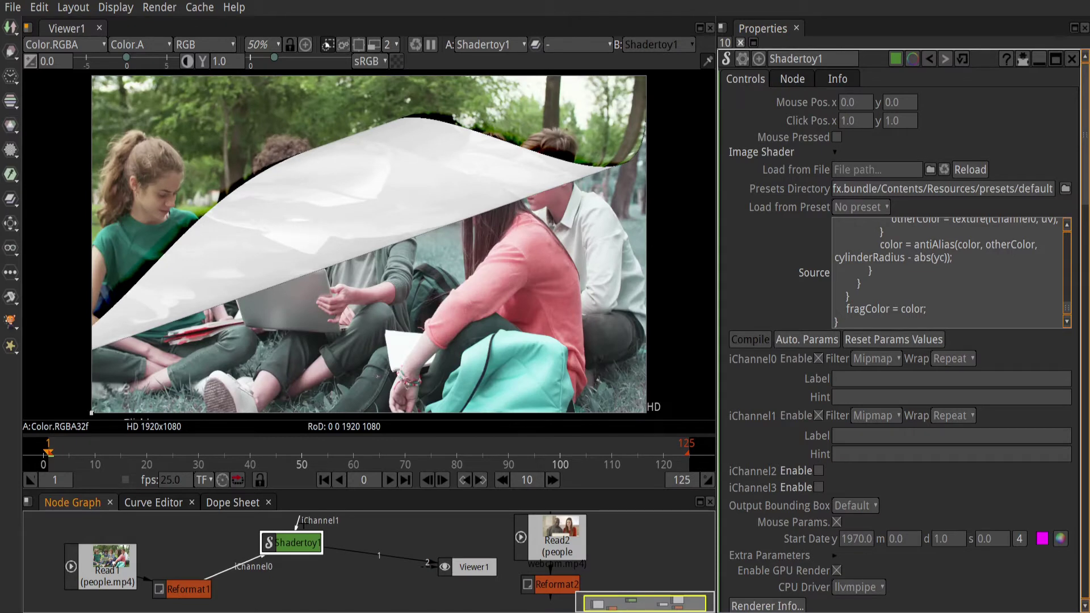
{"action": "left_click_drag", "start_coordinate": [301, 529], "coordinate": [187, 526]}
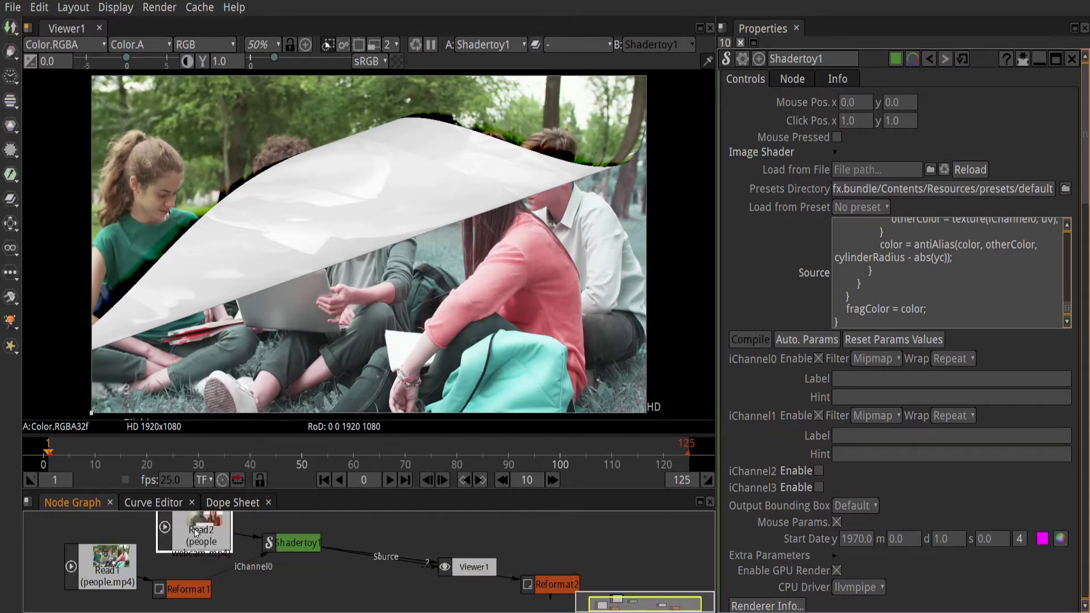
{"action": "left_click_drag", "start_coordinate": [305, 546], "coordinate": [563, 531]}
{"action": "left_click_drag", "start_coordinate": [570, 585], "coordinate": [341, 530]}
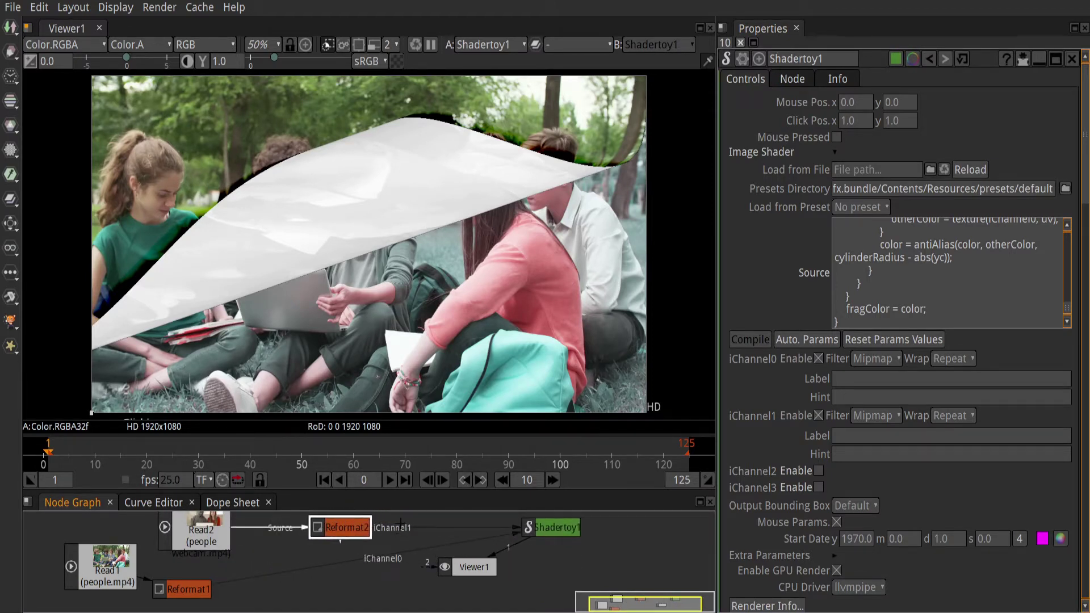
- Detach Shadertoy1's iChannel1 input and reconnect it to Reformat2, moving the viewer node out of the way
{"action": "left_click", "coordinate": [420, 531]}
{"action": "left_click_drag", "start_coordinate": [420, 531], "coordinate": [393, 528]}
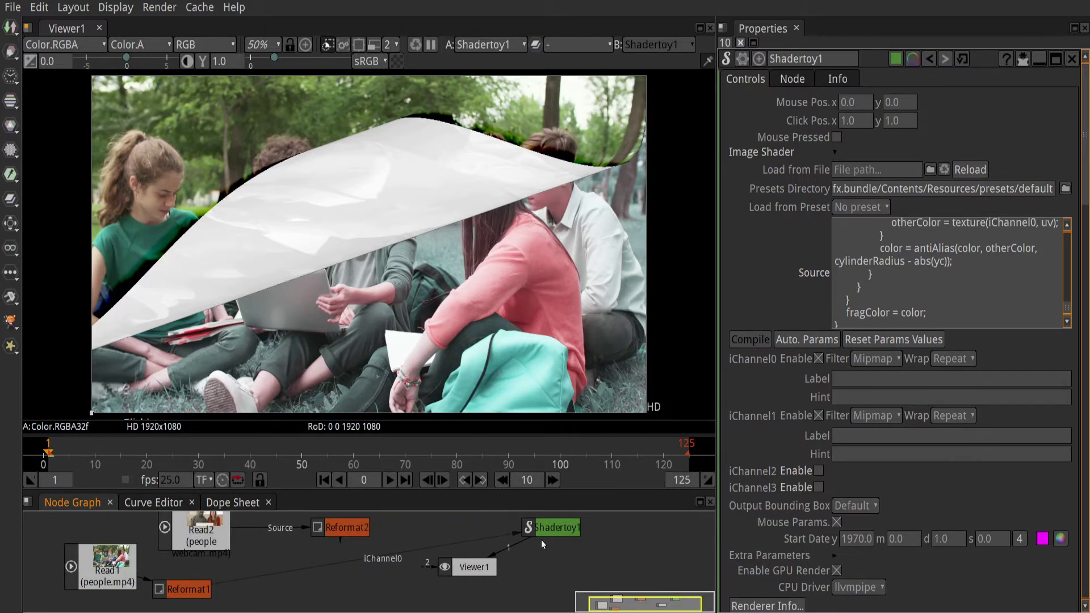
{"action": "left_click_drag", "start_coordinate": [471, 571], "coordinate": [613, 596]}
{"action": "left_click_drag", "start_coordinate": [551, 520], "coordinate": [343, 528]}
- Tidy the node graph by moving the viewer node closer and placing Shadertoy1 between the Reformat nodes and the viewer
{"action": "left_click", "coordinate": [608, 592]}
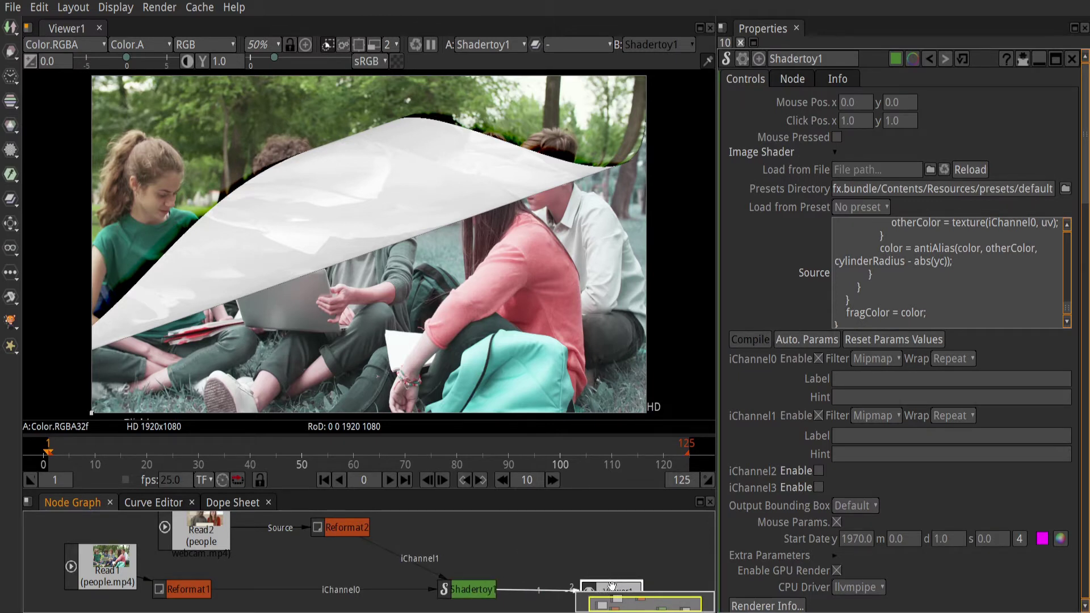
{"action": "left_click_drag", "start_coordinate": [611, 585], "coordinate": [507, 541]}
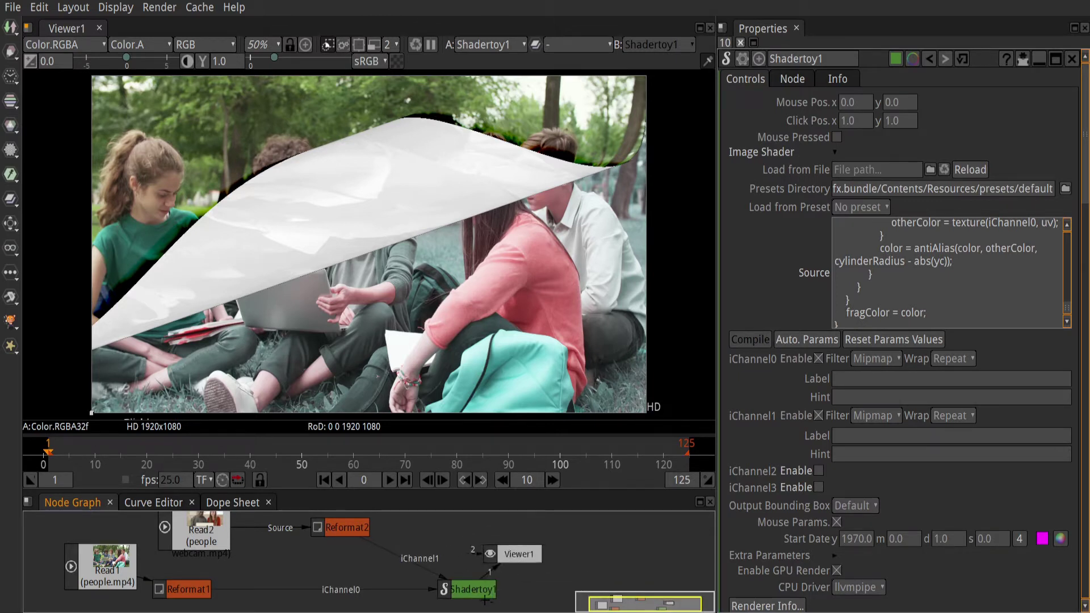
{"action": "left_click", "coordinate": [452, 589]}
{"action": "left_click_drag", "start_coordinate": [453, 589], "coordinate": [388, 569]}
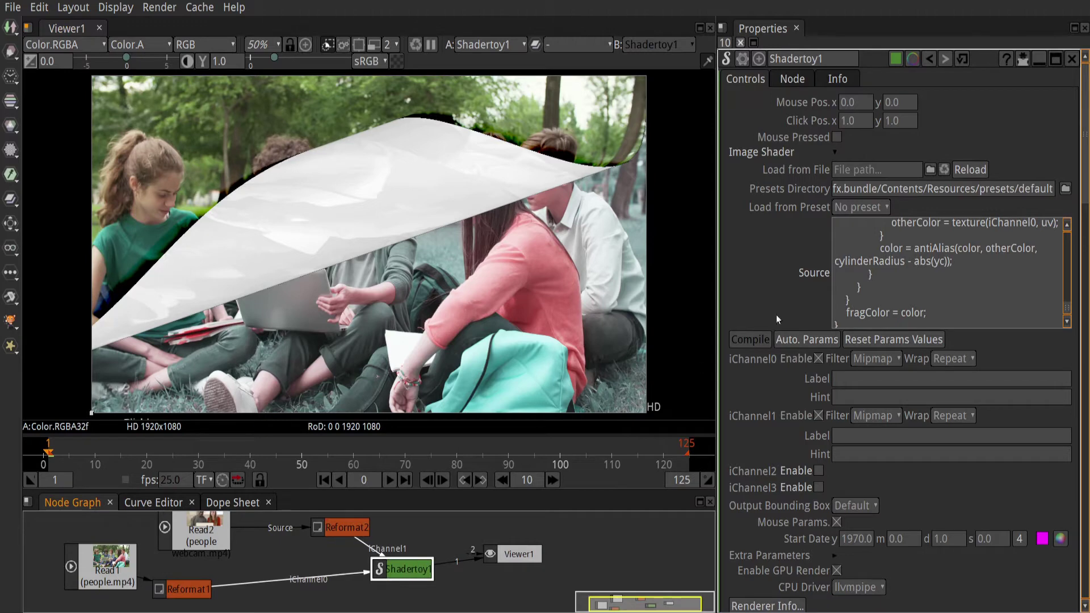
- Change the bgColor line in the shader's mainImage function to sample iChannel1 and recompile the shader
{"action": "left_click", "coordinate": [960, 288]}
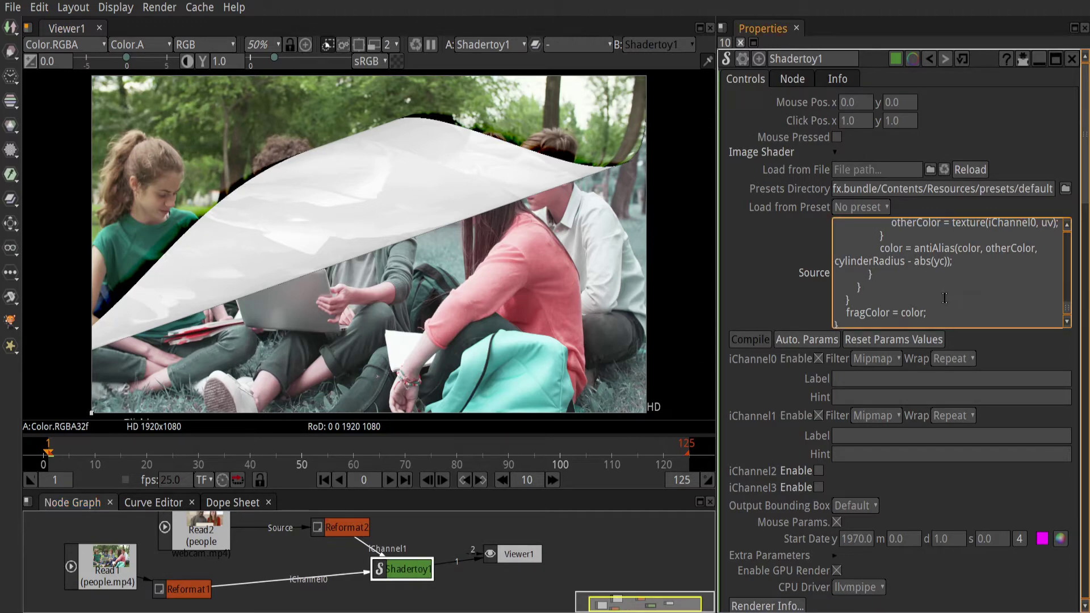
{"action": "key", "text": "Up"}
{"action": "key", "text": "Up"}
{"action": "key", "text": "Up"}
{"action": "key", "text": "Up"}
{"action": "key", "text": "Up"}
{"action": "key", "text": "Up"}
{"action": "key", "text": "Up"}
{"action": "key", "text": "Up"}
{"action": "key", "text": "Up"}
{"action": "key", "text": "Up"}
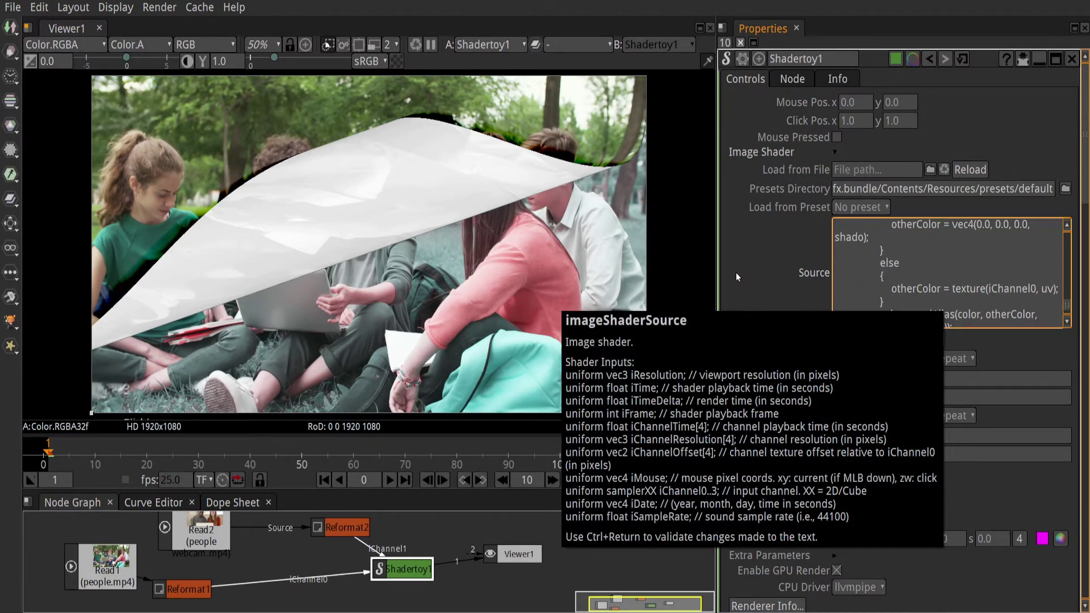
{"action": "key", "text": "Up"}
{"action": "key", "text": "Up"}
{"action": "key", "text": "Up"}
{"action": "key", "text": "Up"}
{"action": "key", "text": "Up"}
{"action": "key", "text": "Up"}
{"action": "key", "text": "Up"}
{"action": "key", "text": "Up"}
{"action": "key", "text": "Up"}
{"action": "key", "text": "Up"}
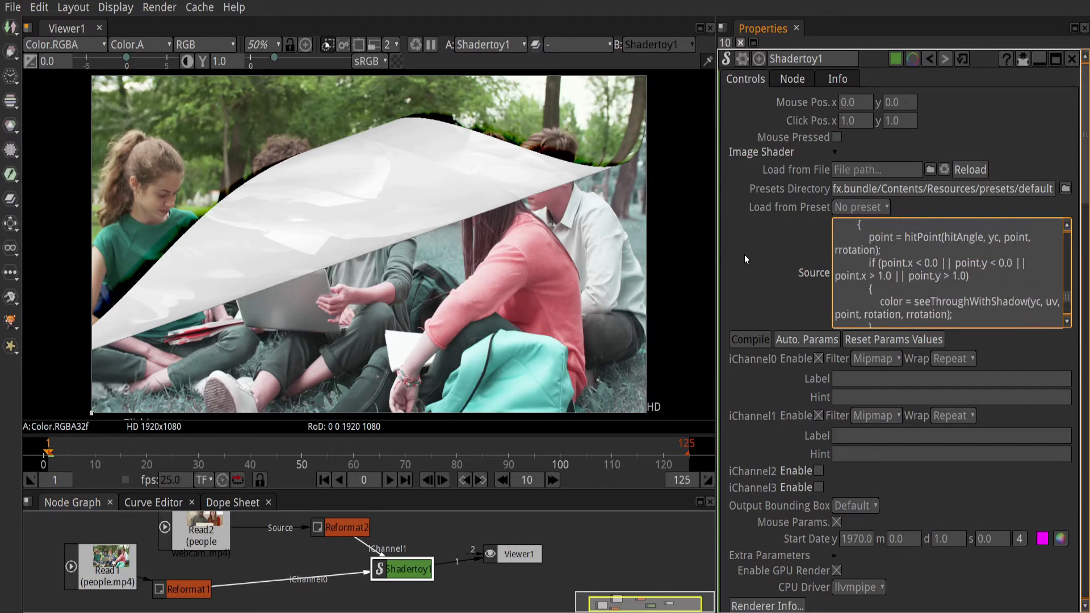
{"action": "key", "text": "Up"}
{"action": "key", "text": "Up"}
{"action": "key", "text": "Up"}
{"action": "key", "text": "Up"}
{"action": "key", "text": "Up"}
{"action": "key", "text": "Up"}
{"action": "key", "text": "Up"}
{"action": "key", "text": "Up"}
{"action": "key", "text": "Up"}
{"action": "key", "text": "Up"}
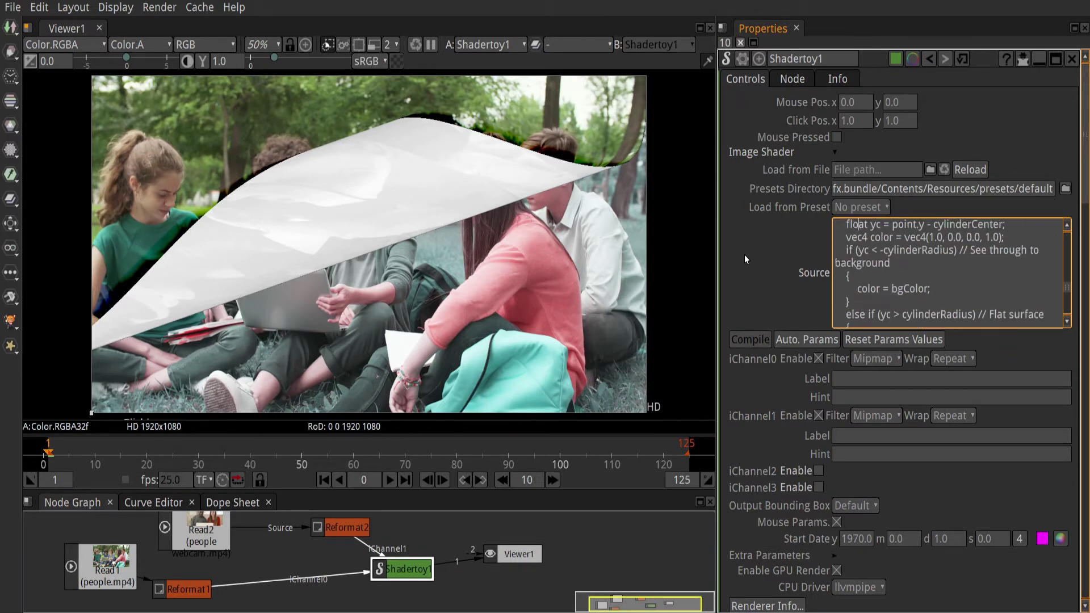
{"action": "key", "text": "Up"}
{"action": "key", "text": "Up"}
{"action": "key", "text": "Up"}
{"action": "key", "text": "Up"}
{"action": "key", "text": "Up"}
{"action": "key", "text": "Up"}
{"action": "key", "text": "Up"}
{"action": "key", "text": "Up"}
{"action": "key", "text": "Up"}
{"action": "key", "text": "Up"}
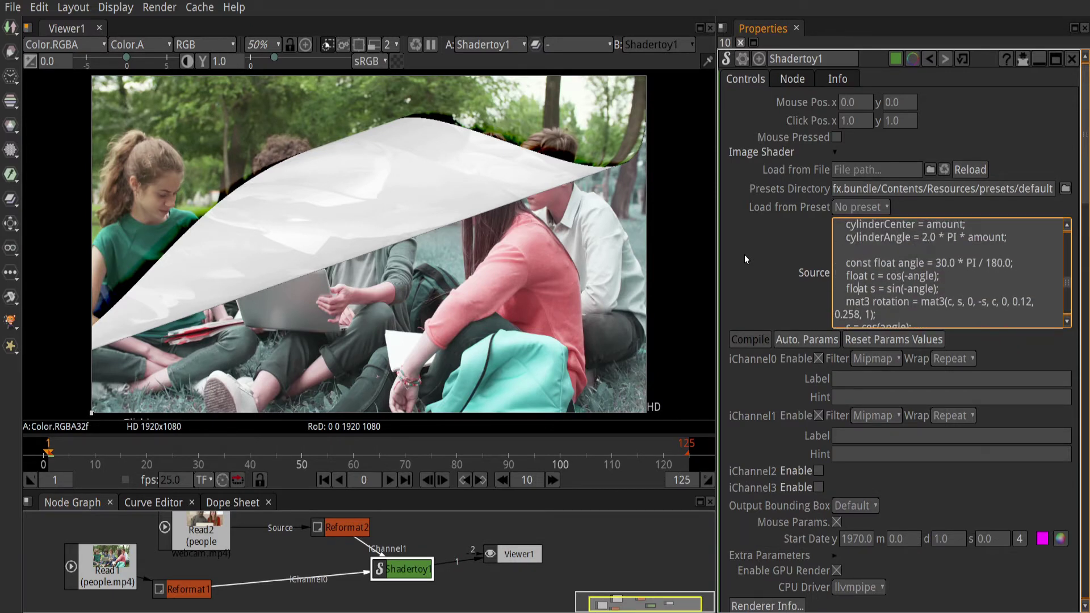
{"action": "key", "text": "Up"}
{"action": "key", "text": "Up"}
{"action": "key", "text": "Up"}
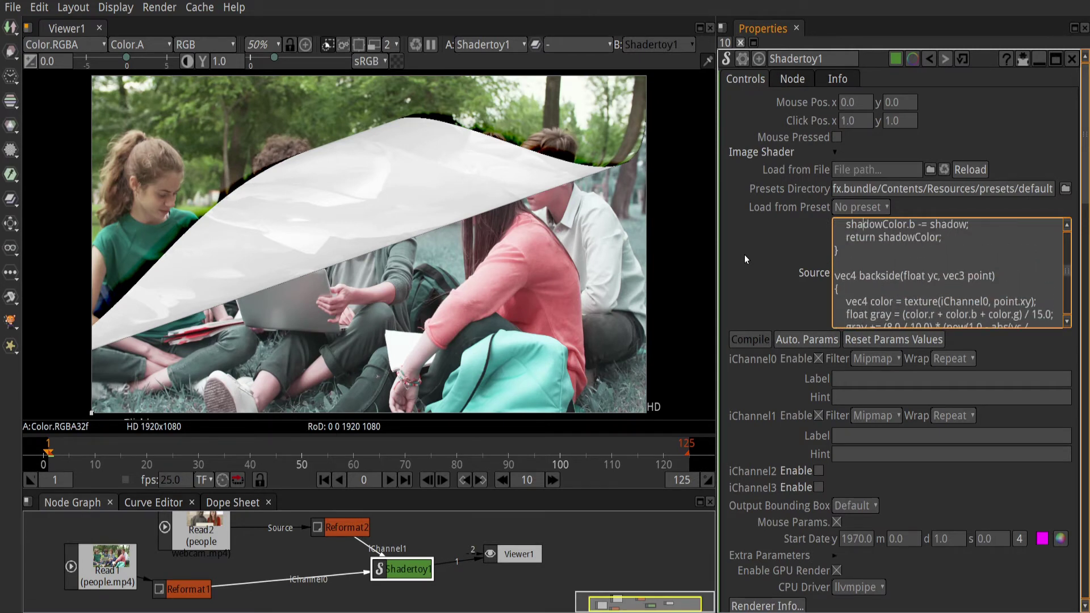
{"action": "key", "text": "Down"}
{"action": "key", "text": "Down"}
{"action": "key", "text": "Down"}
{"action": "key", "text": "Down"}
{"action": "key", "text": "Down"}
{"action": "key", "text": "Down"}
{"action": "key", "text": "Down"}
{"action": "key", "text": "Down"}
{"action": "key", "text": "Down"}
{"action": "key", "text": "Down"}
{"action": "key", "text": "Down"}
{"action": "key", "text": "Down"}
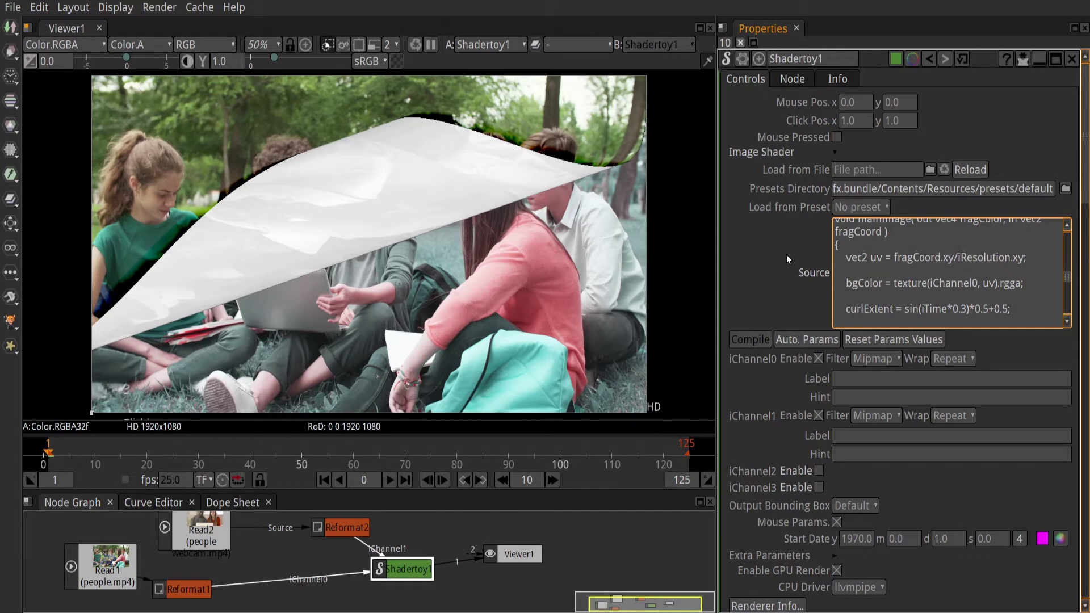
{"action": "key", "text": "Up"}
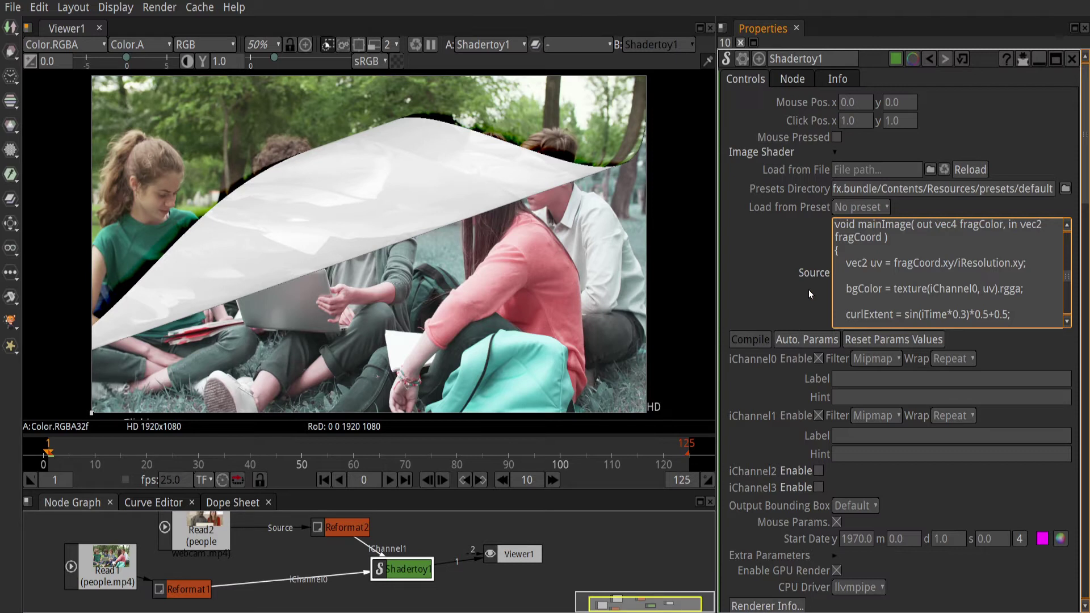
{"action": "key", "text": "BackSpace"}
{"action": "type", "text": "1"}
{"action": "left_click", "coordinate": [755, 335]}
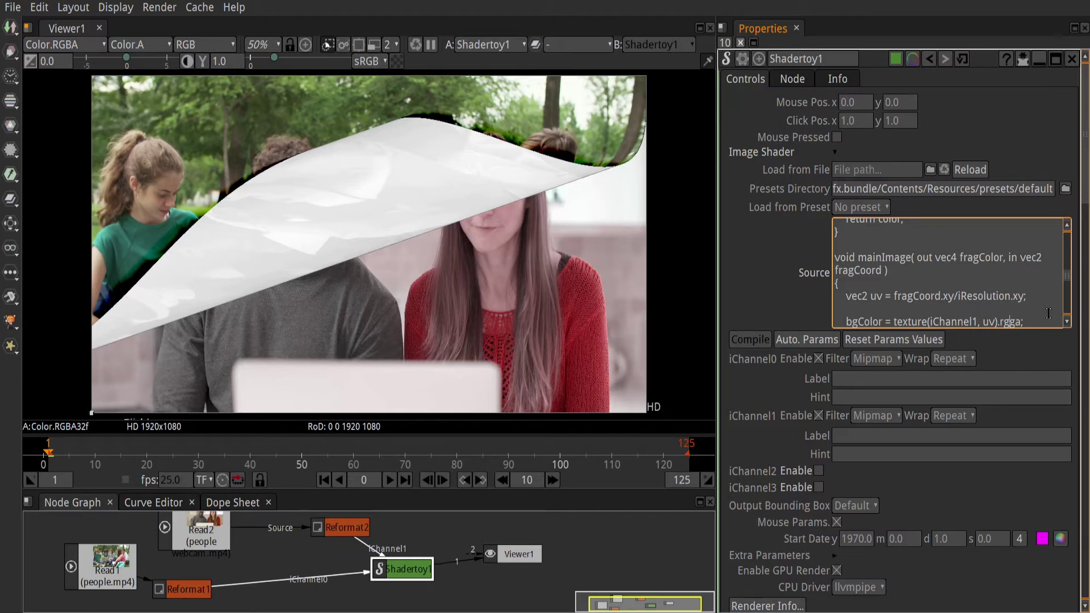
- Remove the .rgga suffix from the bgColor texture call and recompile the shader
{"action": "key", "text": "BackSpace"}
{"action": "key", "text": "BackSpace"}
{"action": "left_click", "coordinate": [743, 339]}
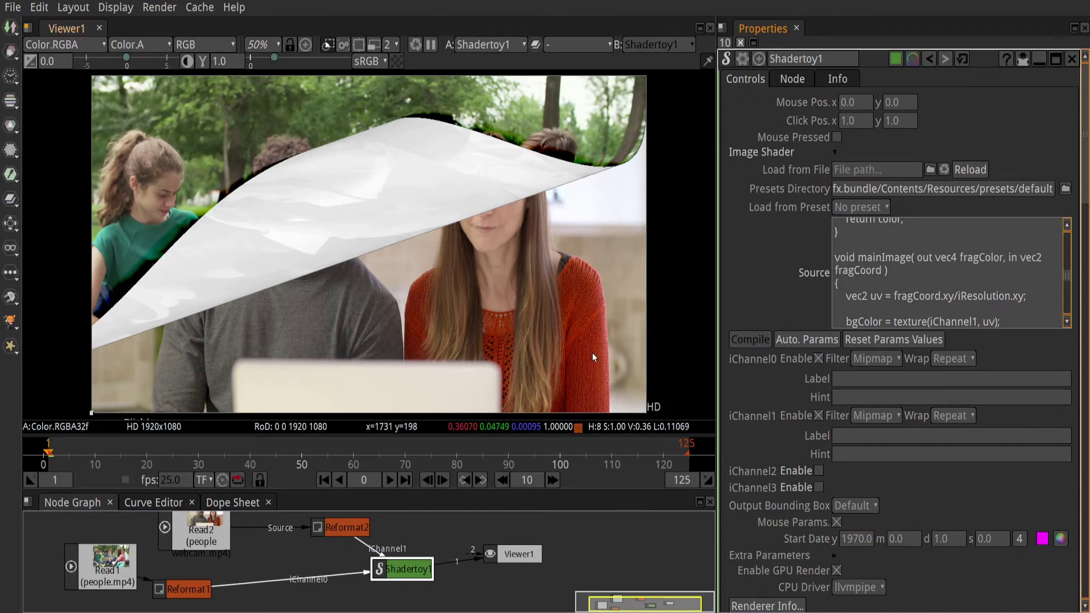
- Enable Mouse Pressed on Shadertoy1 and set a keyframe for both Mouse Pos. dimensions at frame 1
{"action": "left_click", "coordinate": [838, 138]}
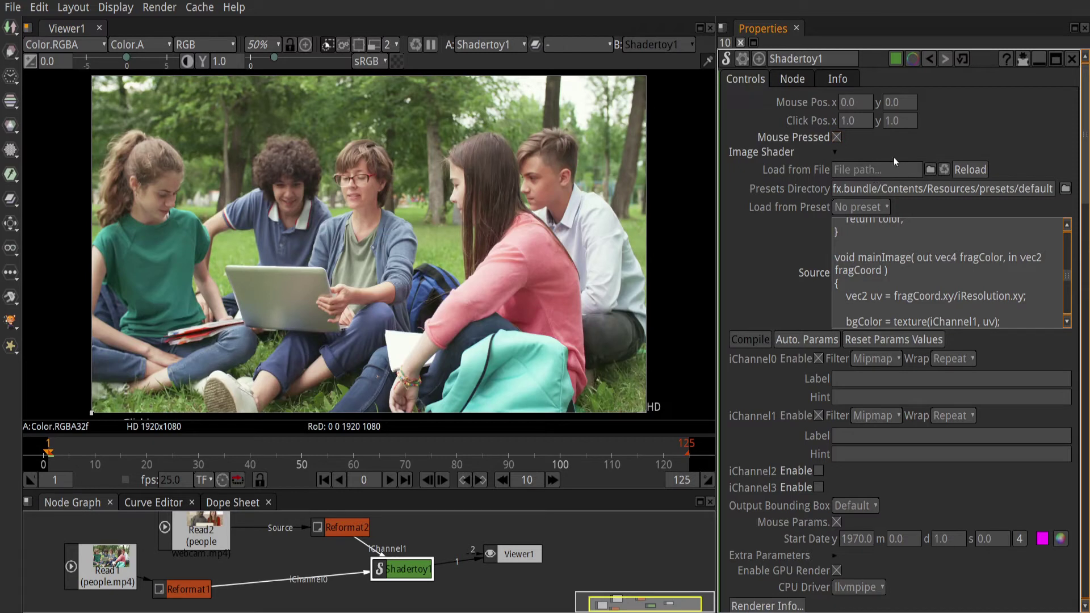
{"action": "right_click", "coordinate": [813, 104]}
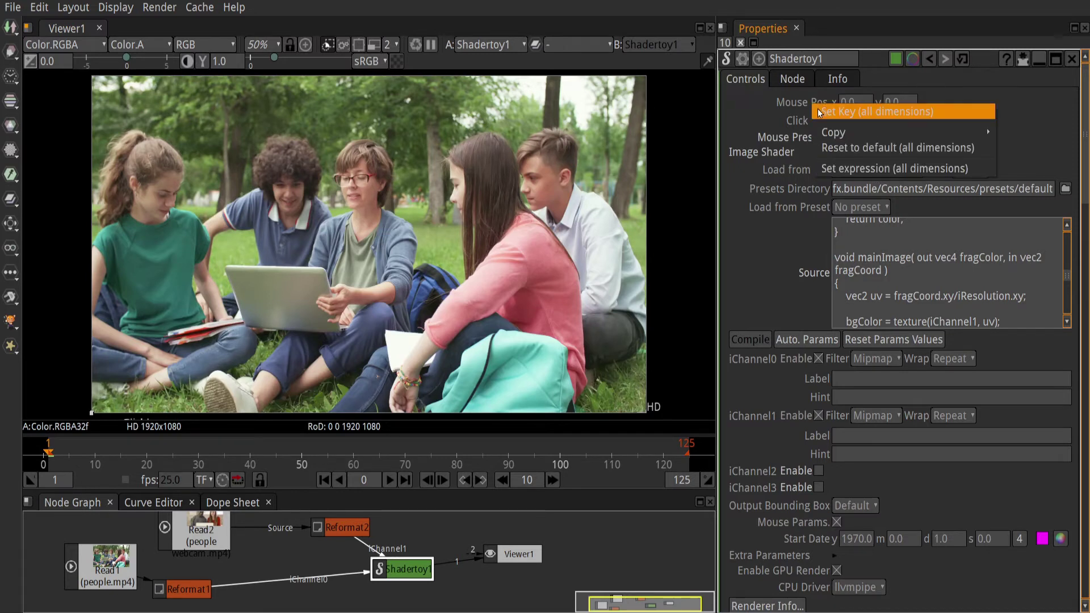
{"action": "left_click", "coordinate": [819, 111]}
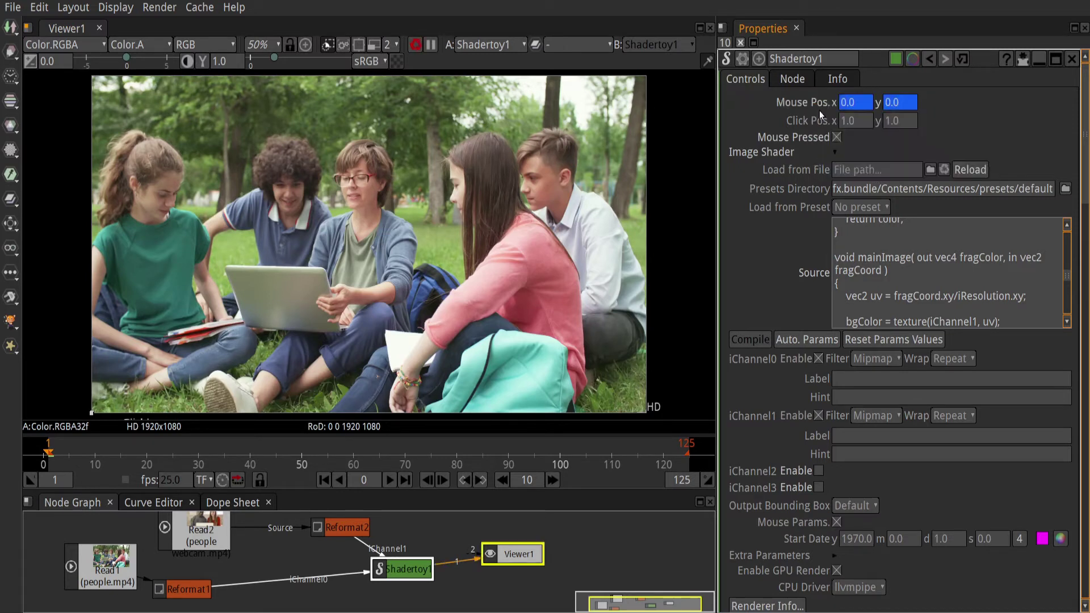
- Go to frame 50 and set a keyframe for both Mouse Pos. dimensions of Shadertoy1
{"action": "left_click", "coordinate": [373, 480]}
{"action": "type", "text": "50"}
{"action": "key", "text": "Return"}
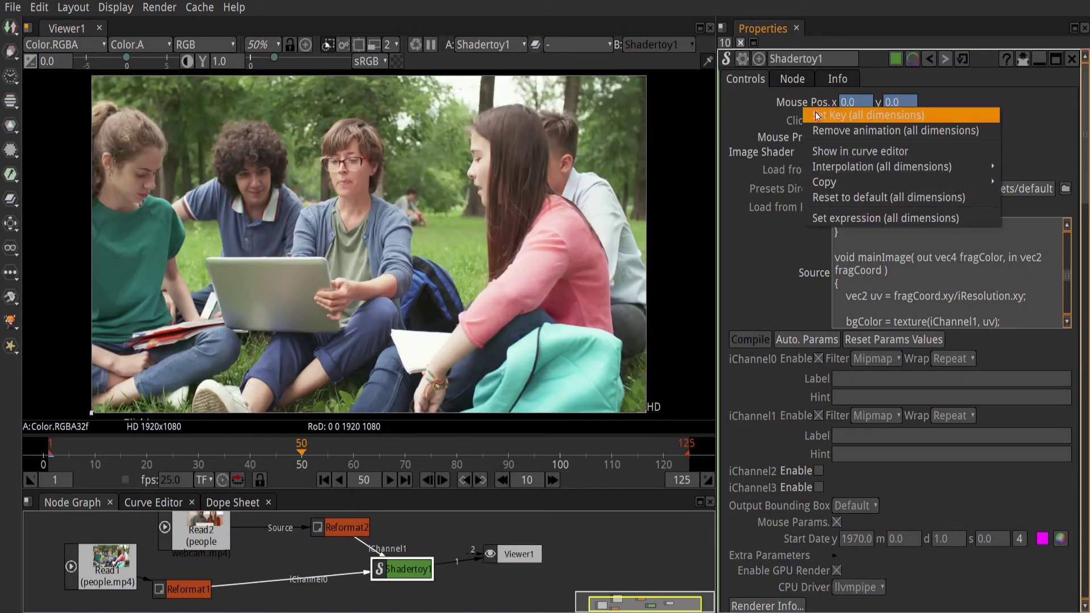
{"action": "left_click", "coordinate": [823, 115]}
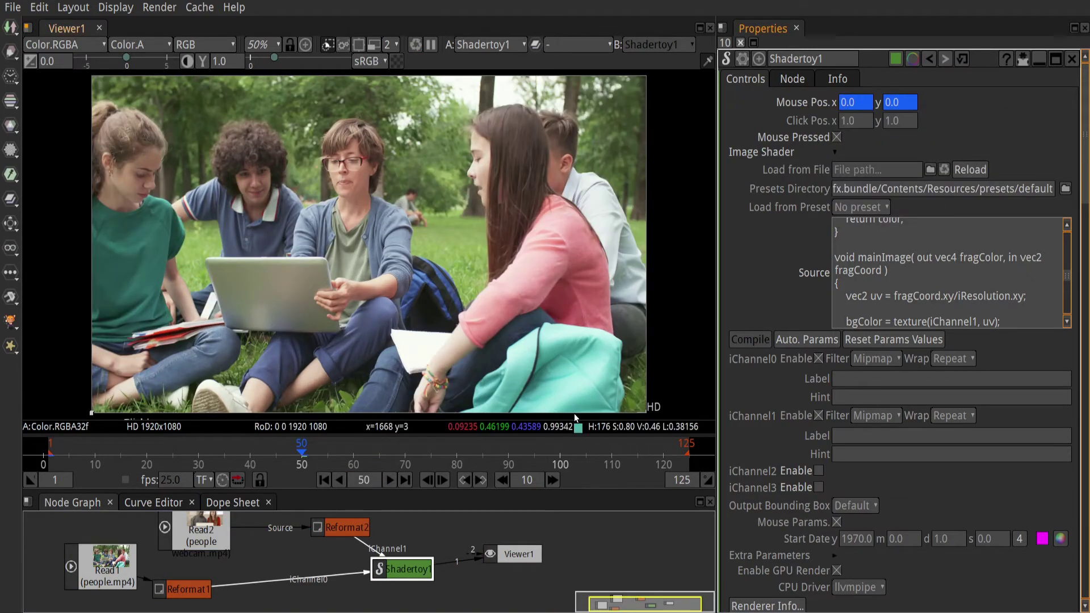
- Set the people webcam.mp4 Read node's Starting Time to 50 and its Before option to Black, and open Reformat2's settings
{"action": "double_click", "coordinate": [215, 543]}
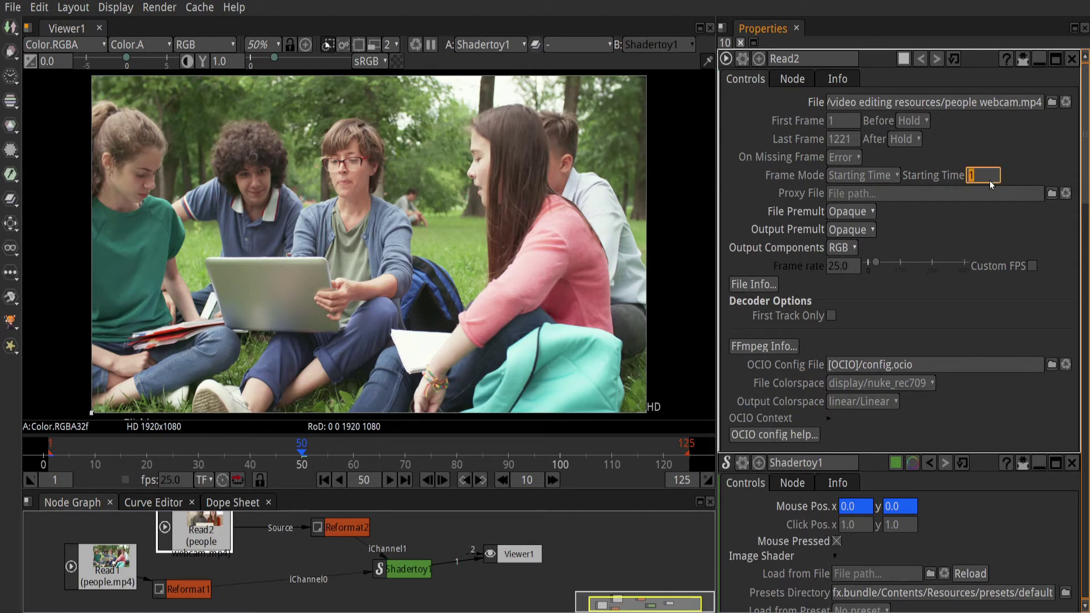
{"action": "type", "text": "50"}
{"action": "left_click", "coordinate": [925, 120]}
{"action": "left_click", "coordinate": [926, 182]}
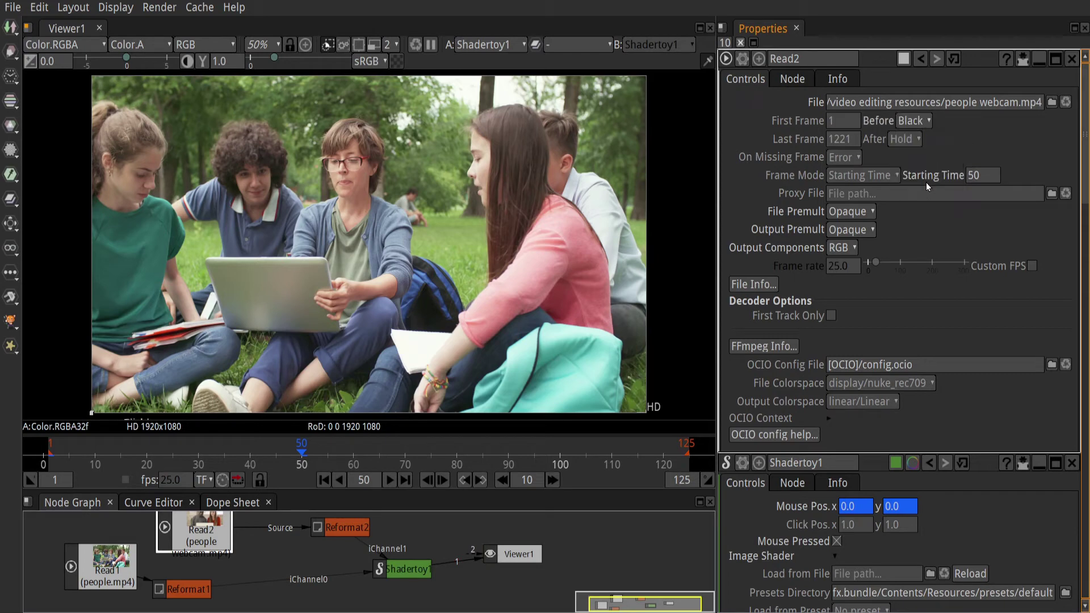
{"action": "double_click", "coordinate": [332, 524]}
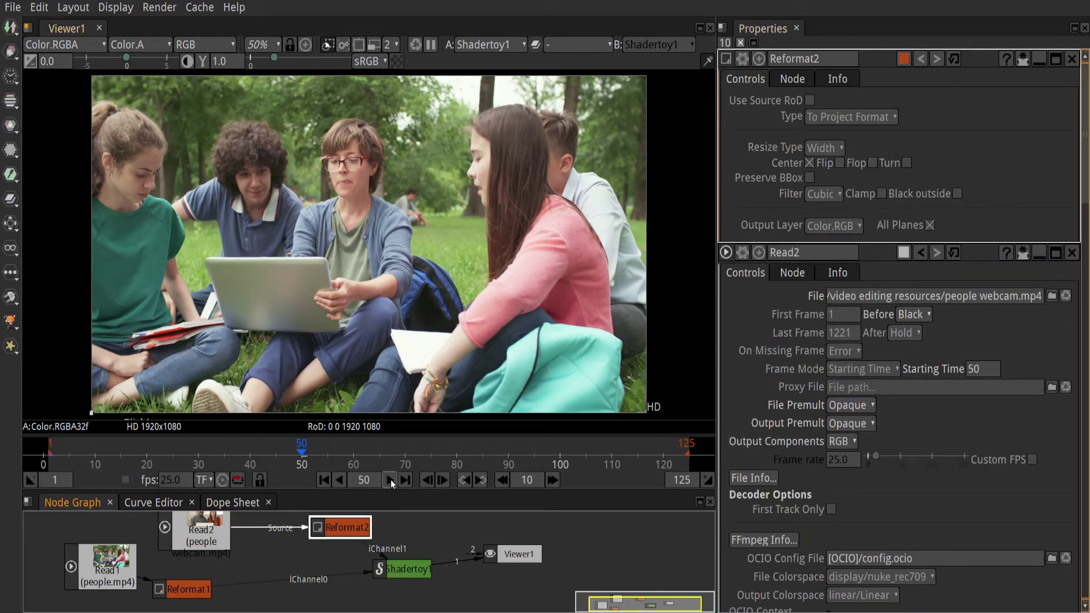
- At frame 80, move Shadertoy1's mouse position handle beyond the image's upper-left corner, to about x -106, y 1078
{"action": "left_click", "coordinate": [366, 479]}
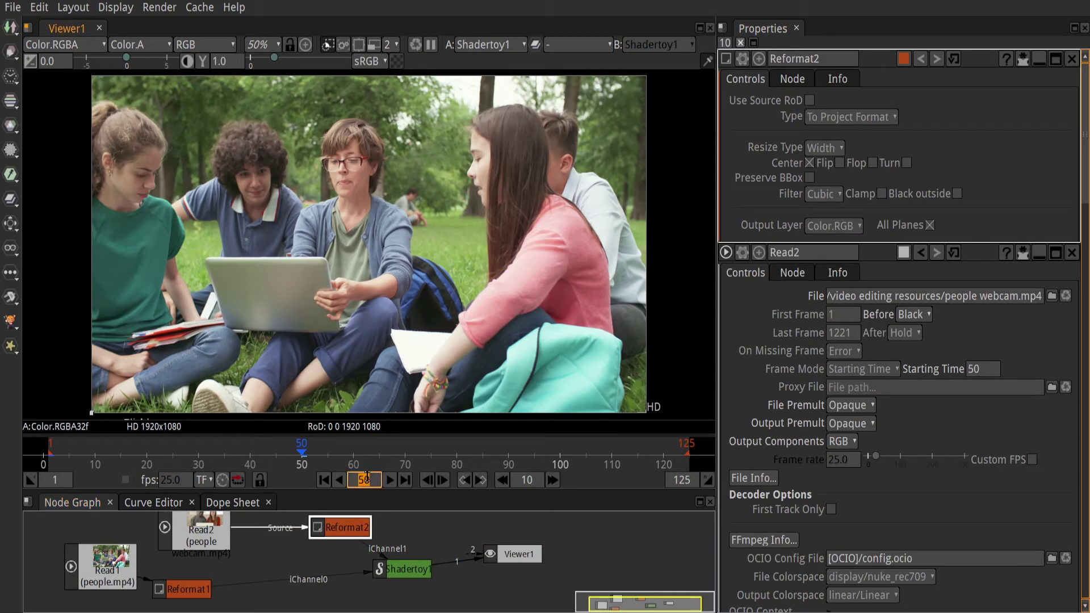
{"action": "type", "text": "80"}
{"action": "key", "text": "Return"}
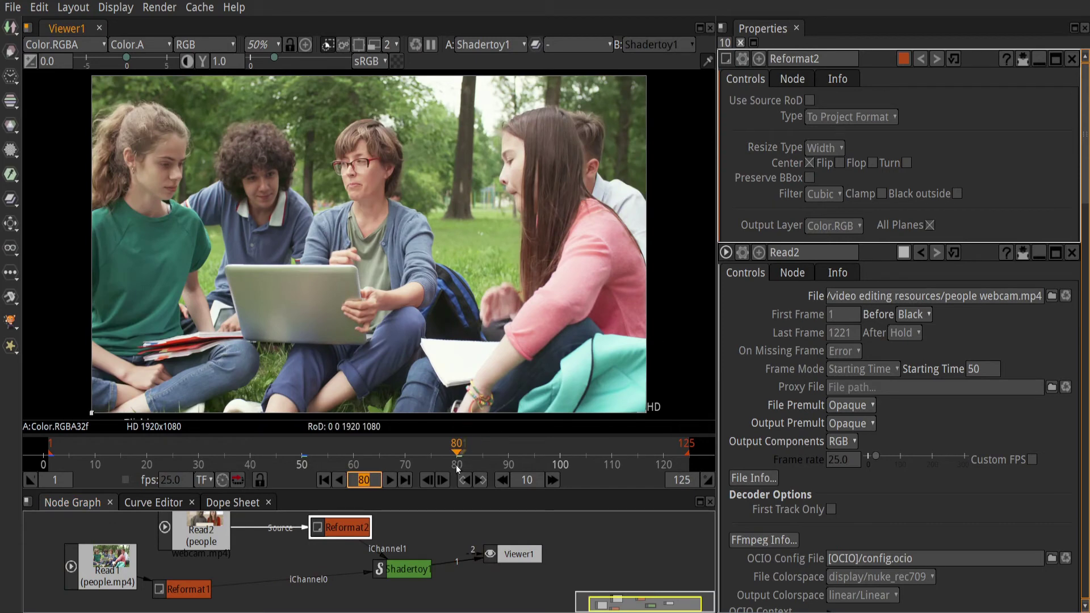
{"action": "left_click", "coordinate": [386, 568]}
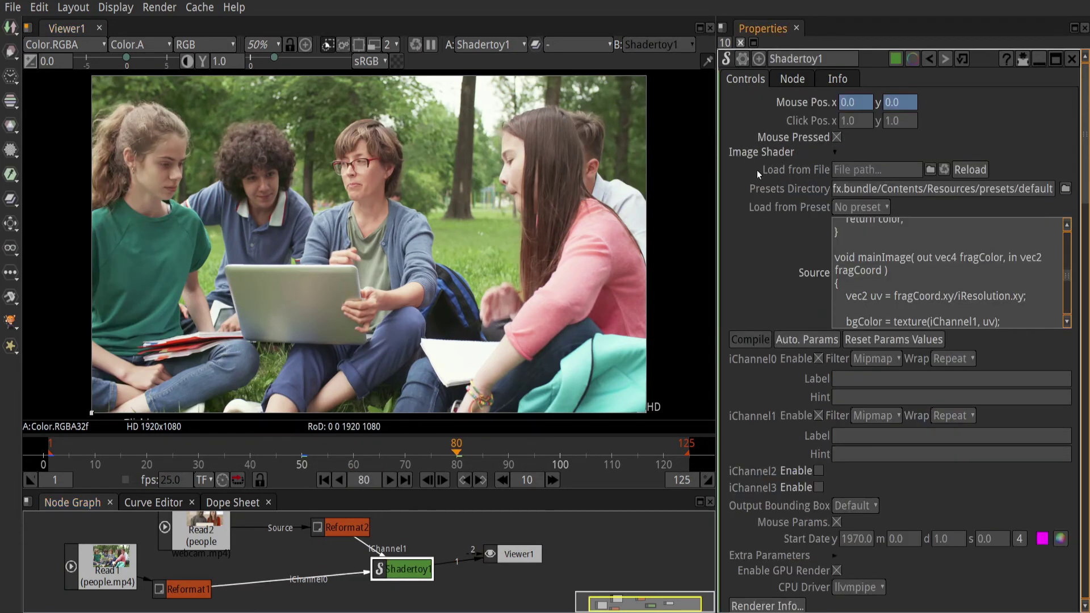
{"action": "left_click_drag", "start_coordinate": [92, 412], "coordinate": [60, 78]}
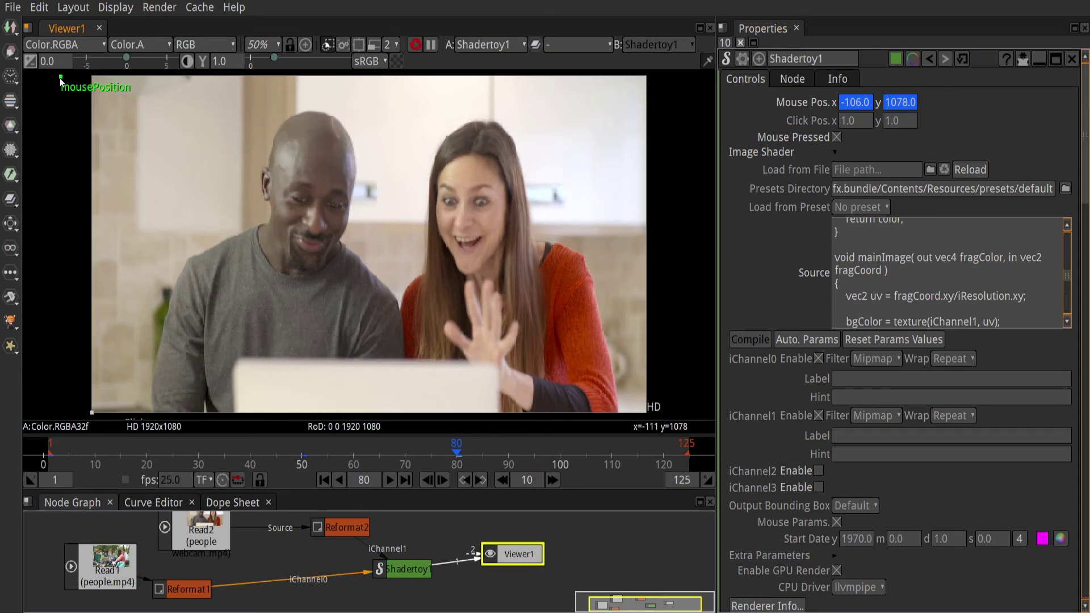
- Play the page curl transition from frame 80 briefly and stop the playback
{"action": "left_click", "coordinate": [389, 480]}
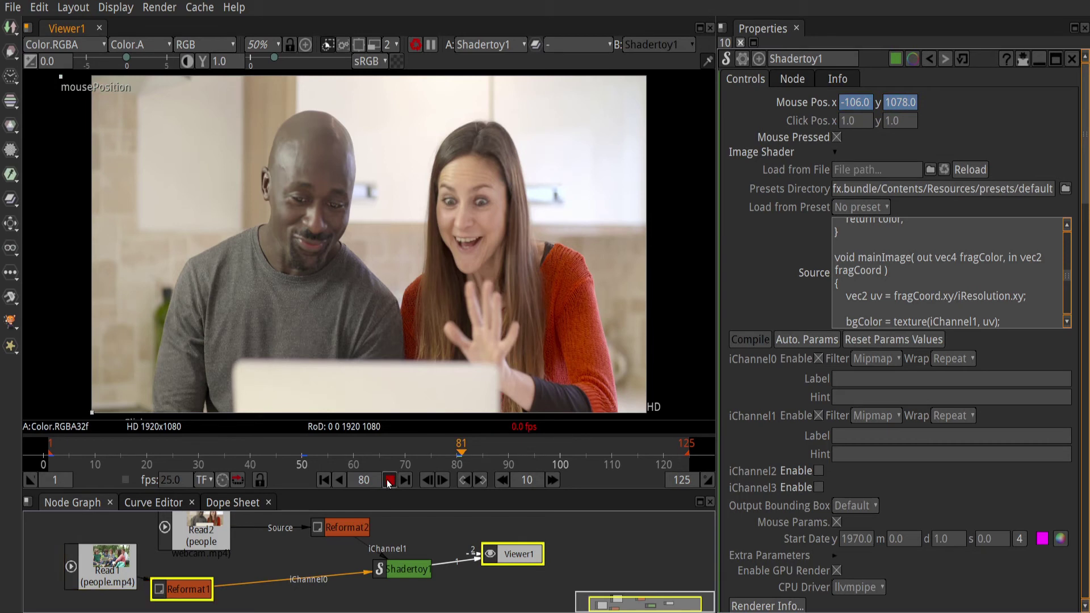
{"action": "left_click", "coordinate": [390, 479]}
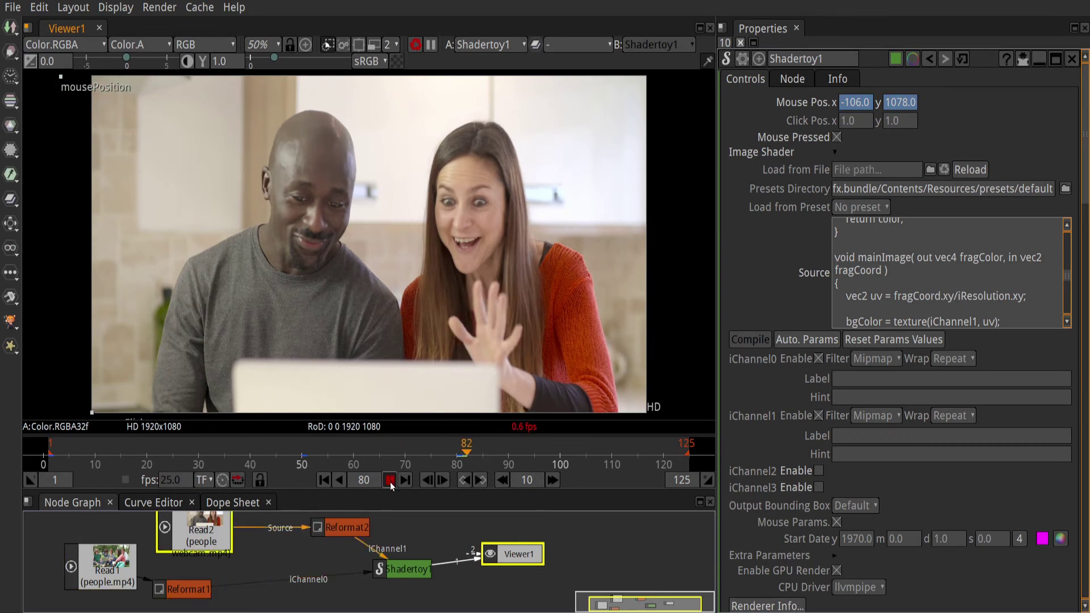
- Add a Write node that outputs to "natron effect.mp4" in the D:/OBS Recordings folder
{"action": "key", "text": "Tab"}
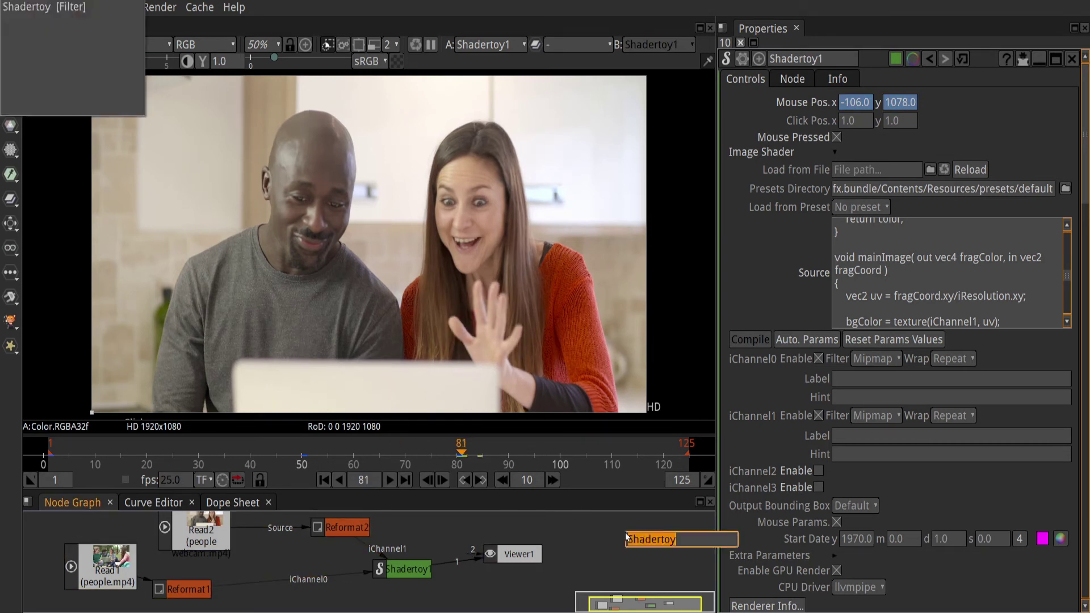
{"action": "type", "text": "wr"}
{"action": "key", "text": "Return"}
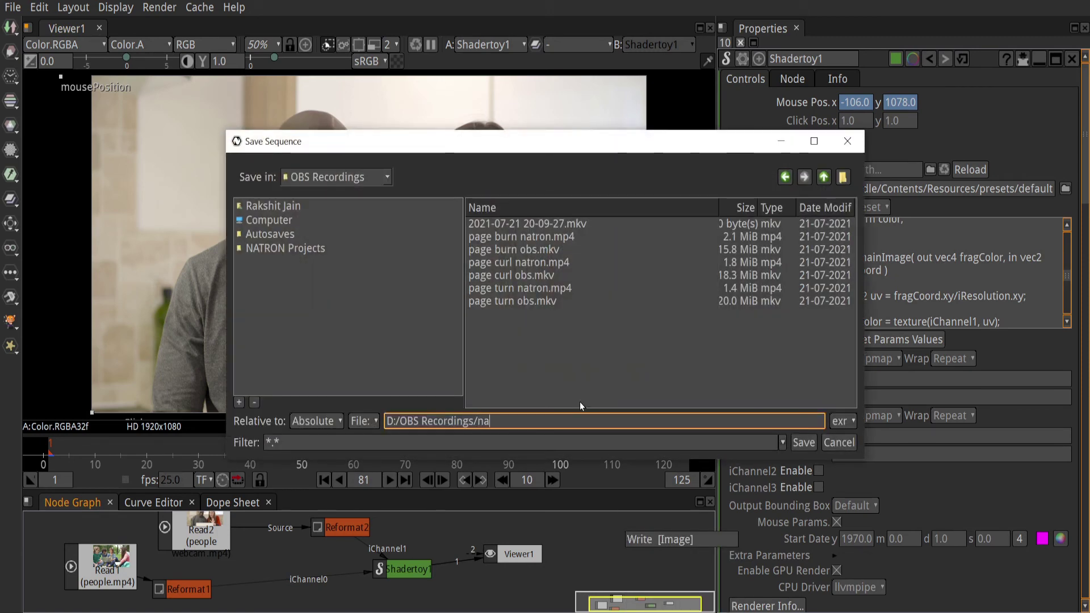
{"action": "type", "text": "natron r"}
{"action": "key", "text": "BackSpace"}
{"action": "type", "text": "effect"}
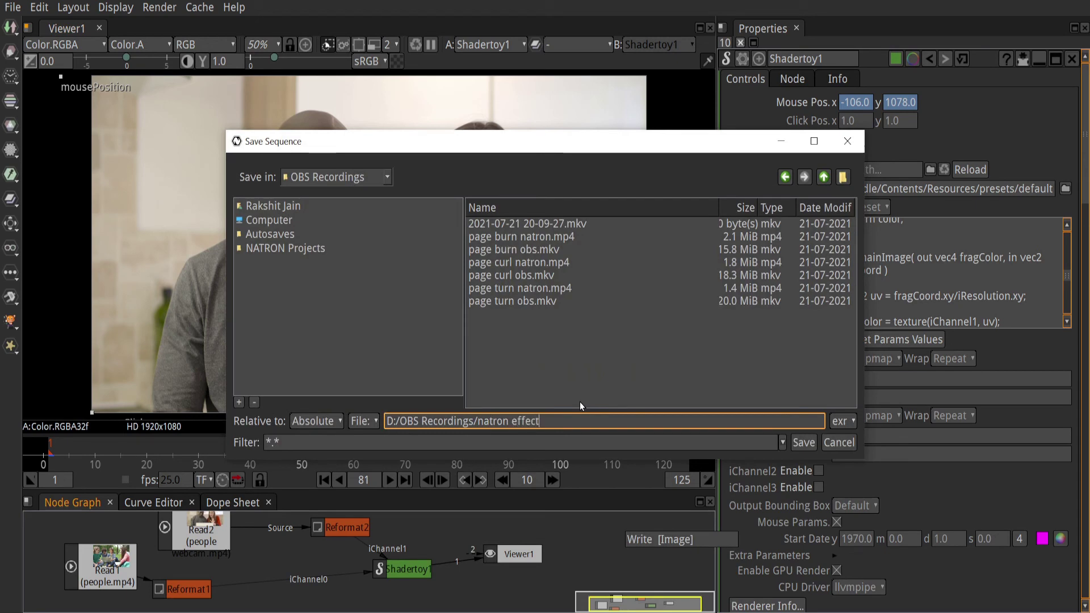
{"action": "type", "text": ".mp4"}
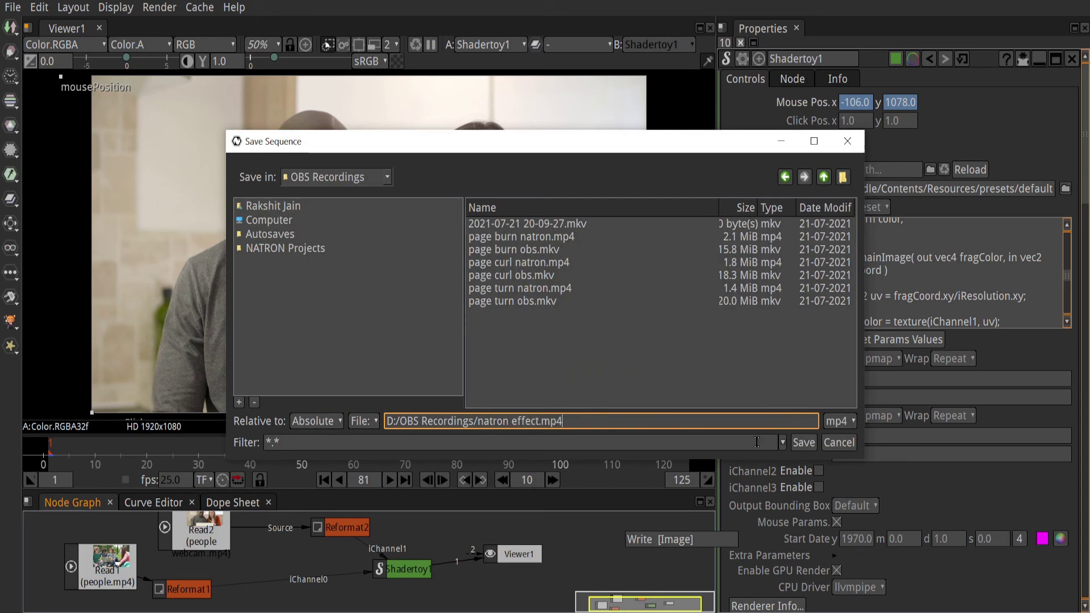
{"action": "left_click", "coordinate": [797, 447]}
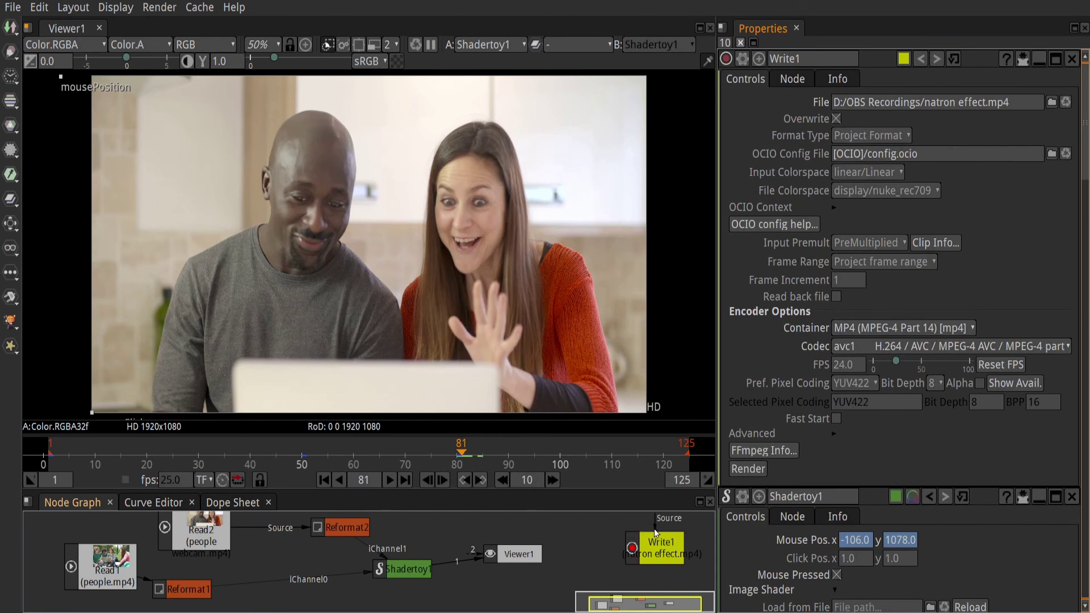
- Connect Write1's Source input to Shadertoy1, set the encoder FPS to 25, and start the render
{"action": "left_click_drag", "start_coordinate": [656, 529], "coordinate": [414, 568]}
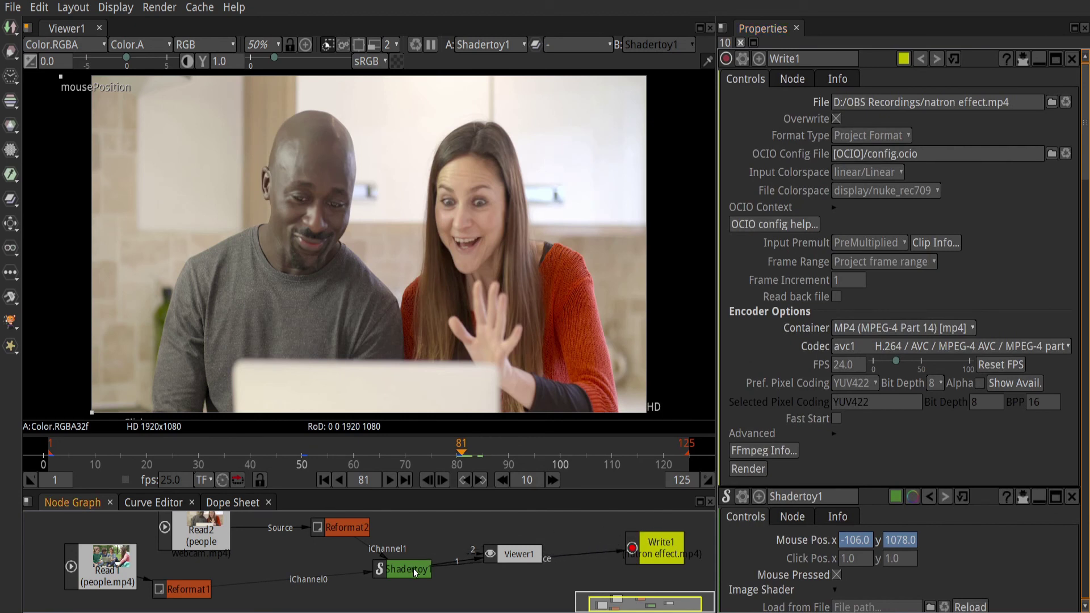
{"action": "left_click", "coordinate": [653, 545]}
{"action": "left_click", "coordinate": [843, 367]}
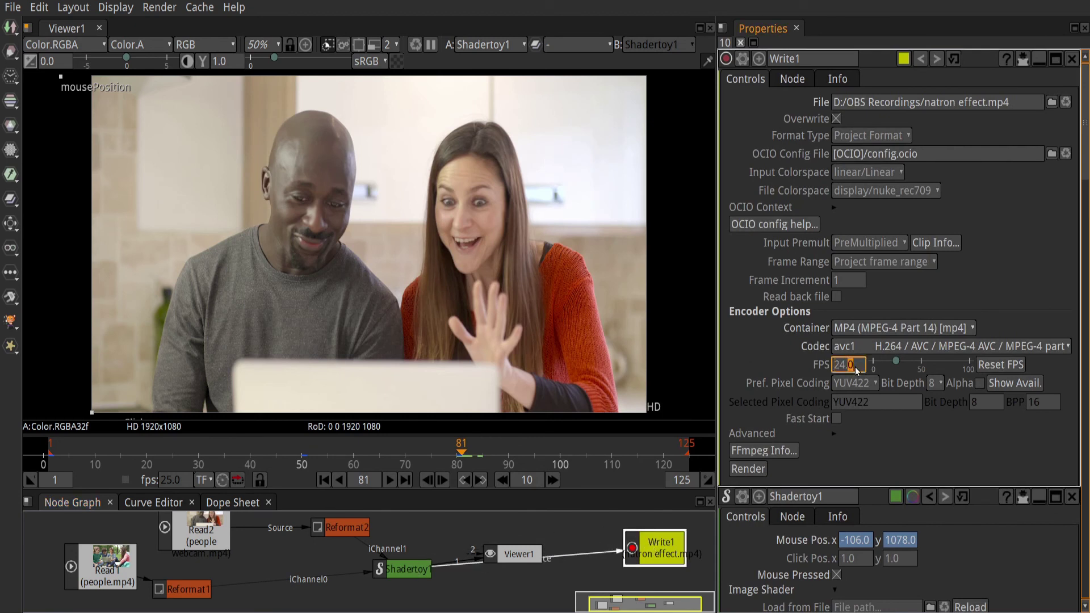
{"action": "type", "text": "25"}
{"action": "left_click", "coordinate": [761, 475]}
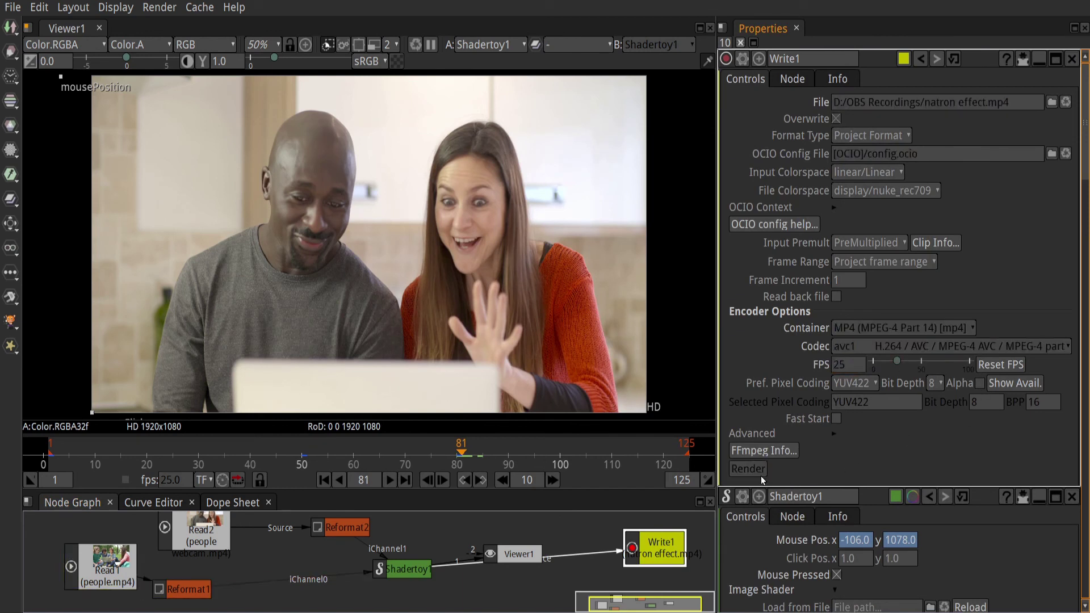